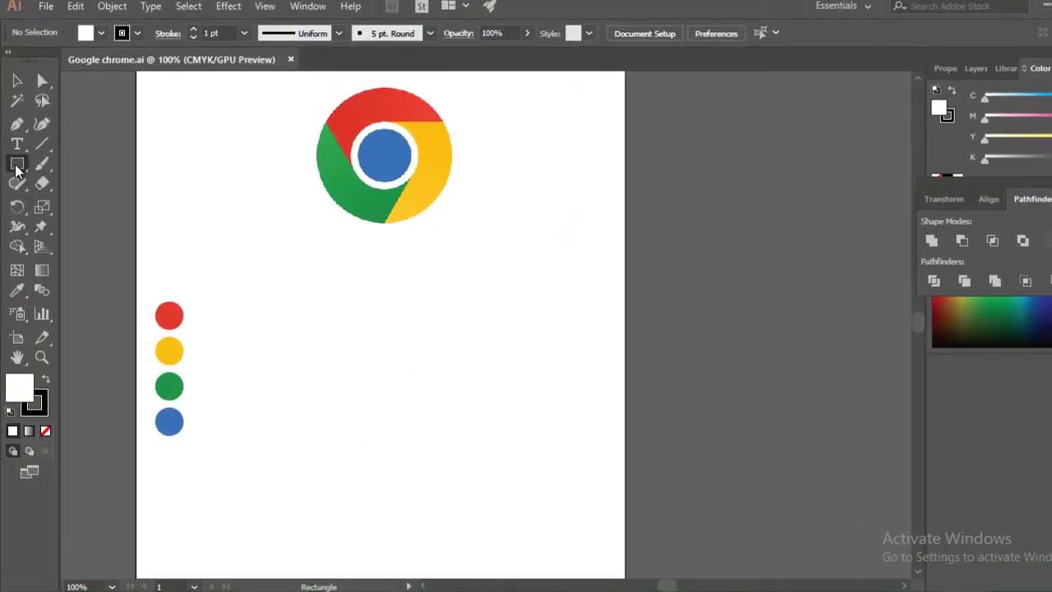
Draw a 75 mm circle below the reference logo with the Ellipse tool.
left_click(16, 162)
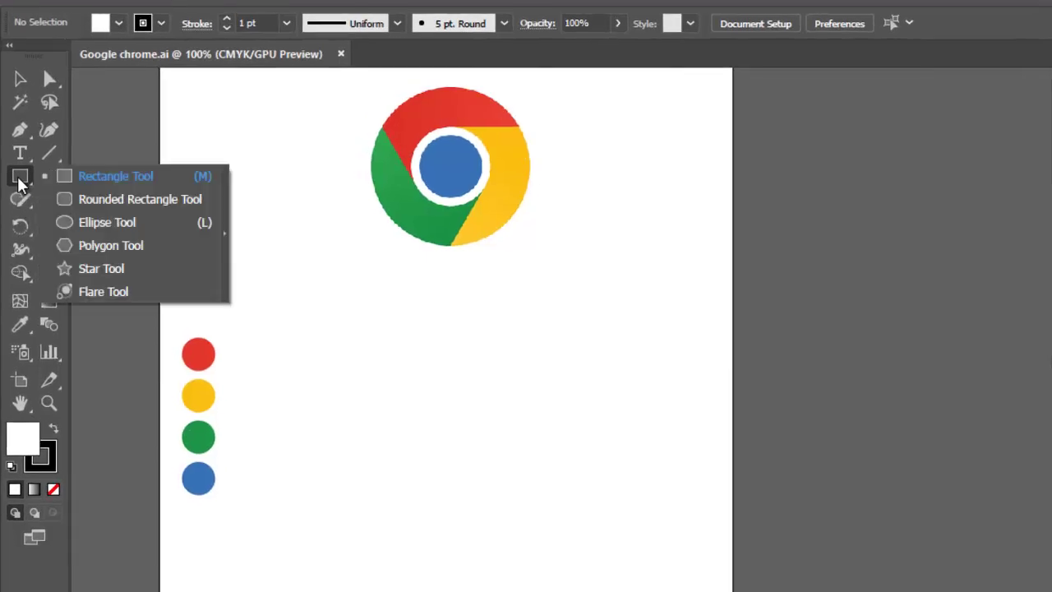
left_click(119, 221)
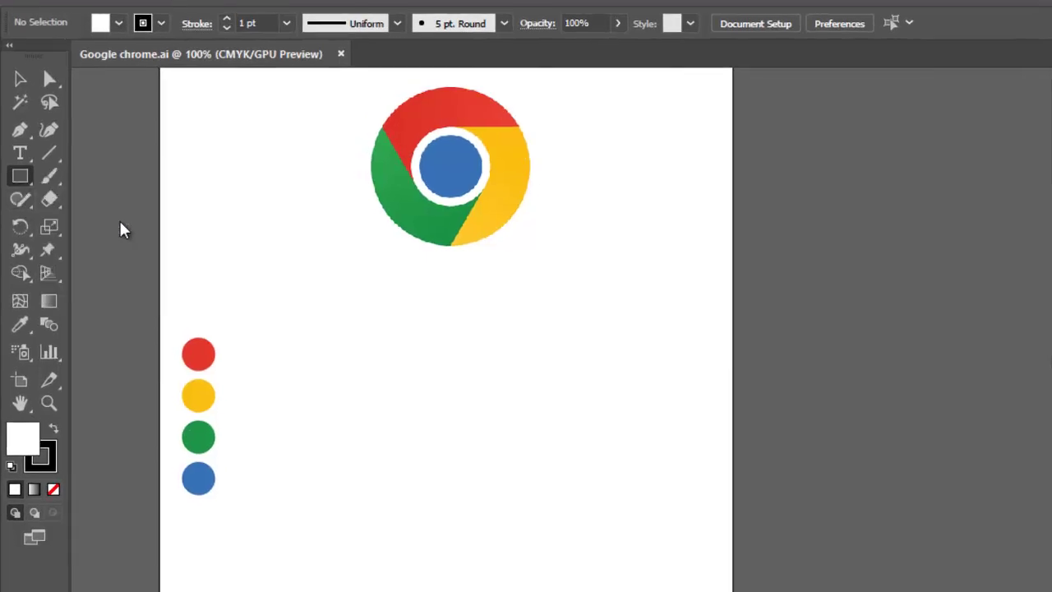
key("alt+shift")
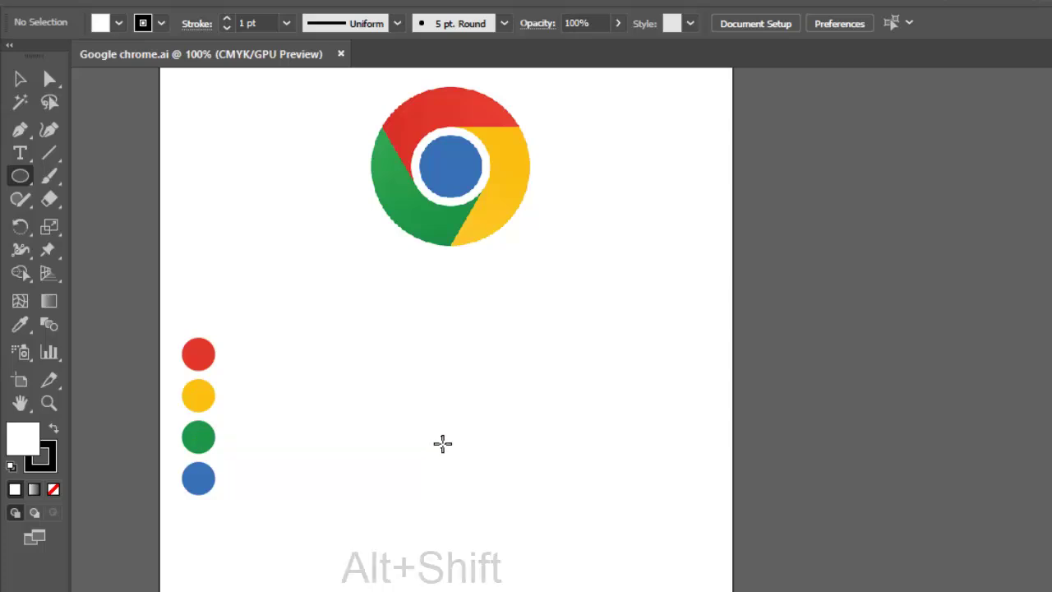
left_click_drag(444, 436, 544, 505)
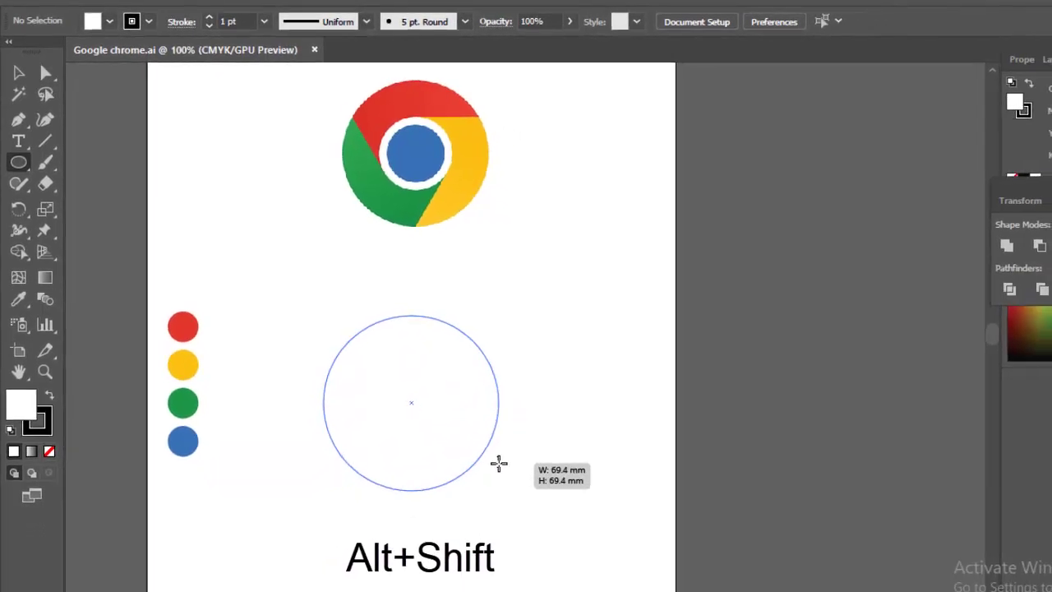
left_click_drag(521, 484, 505, 463)
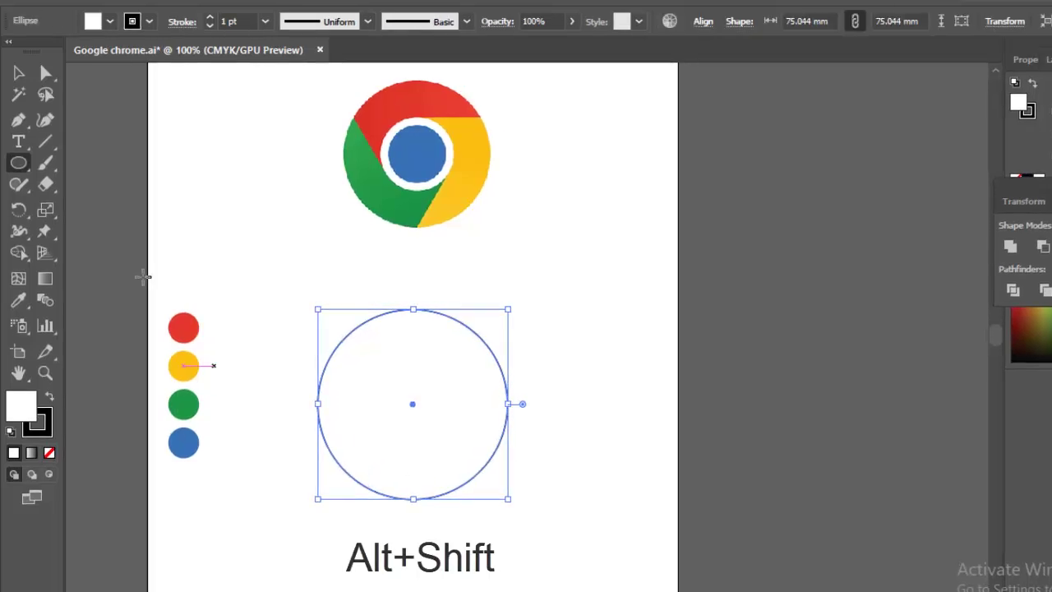
left_click(19, 72)
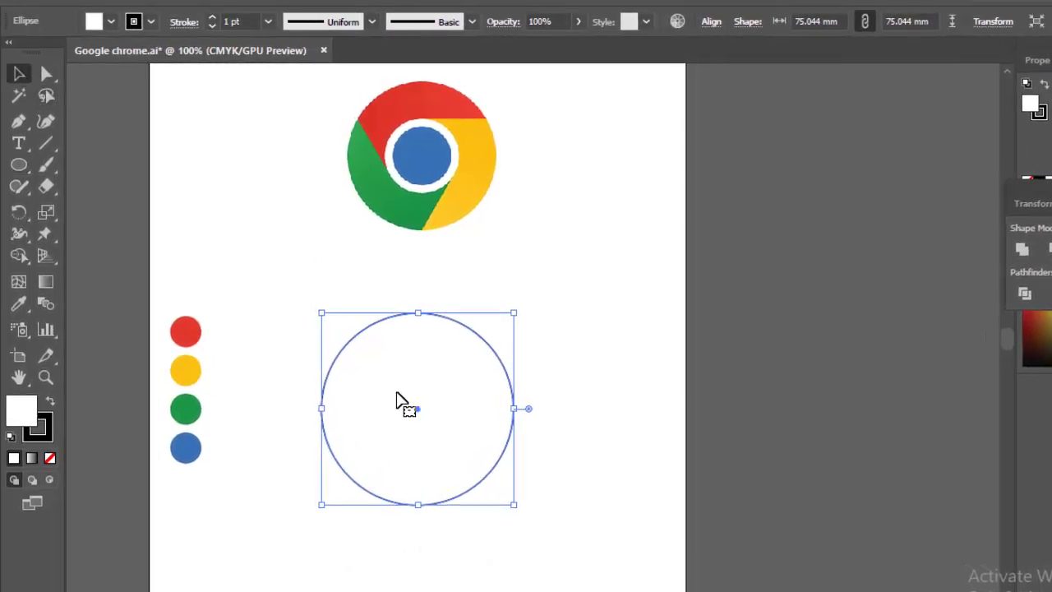
Fill the circle dark blue and set its stroke to None.
left_click(134, 27)
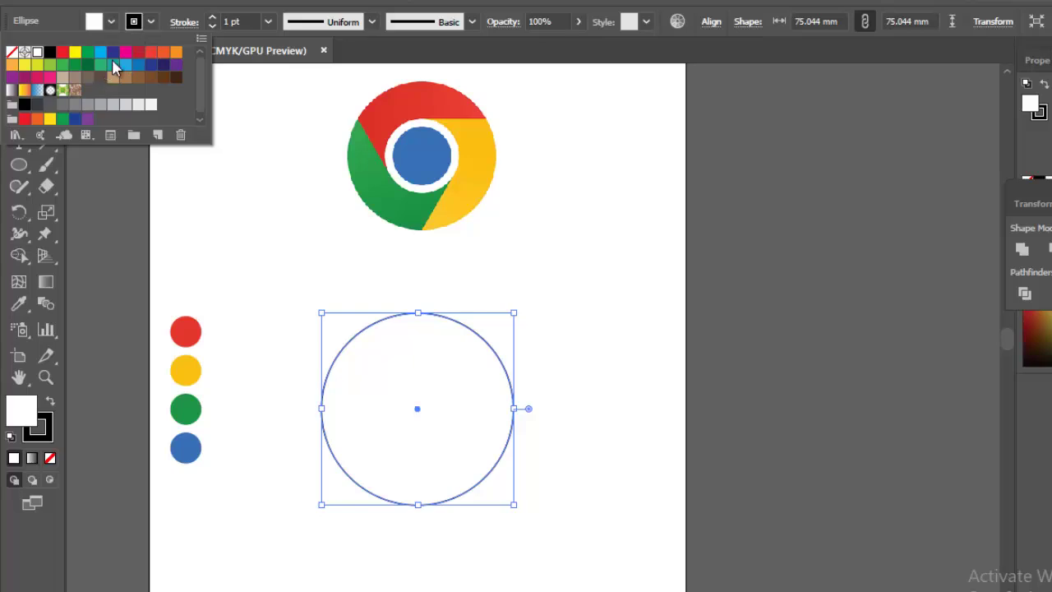
left_click_drag(112, 51, 397, 408)
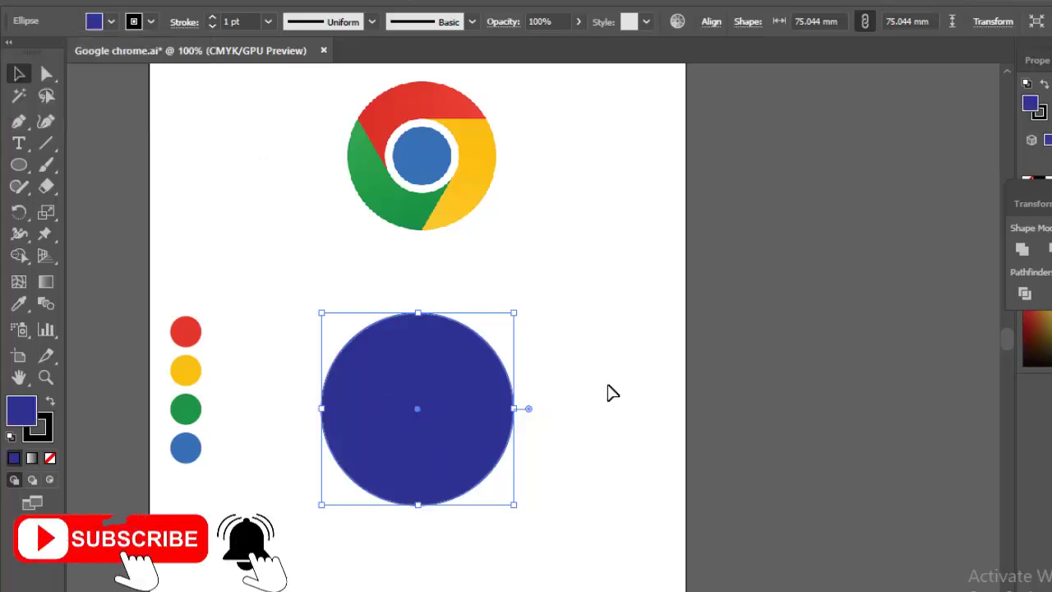
left_click(151, 25)
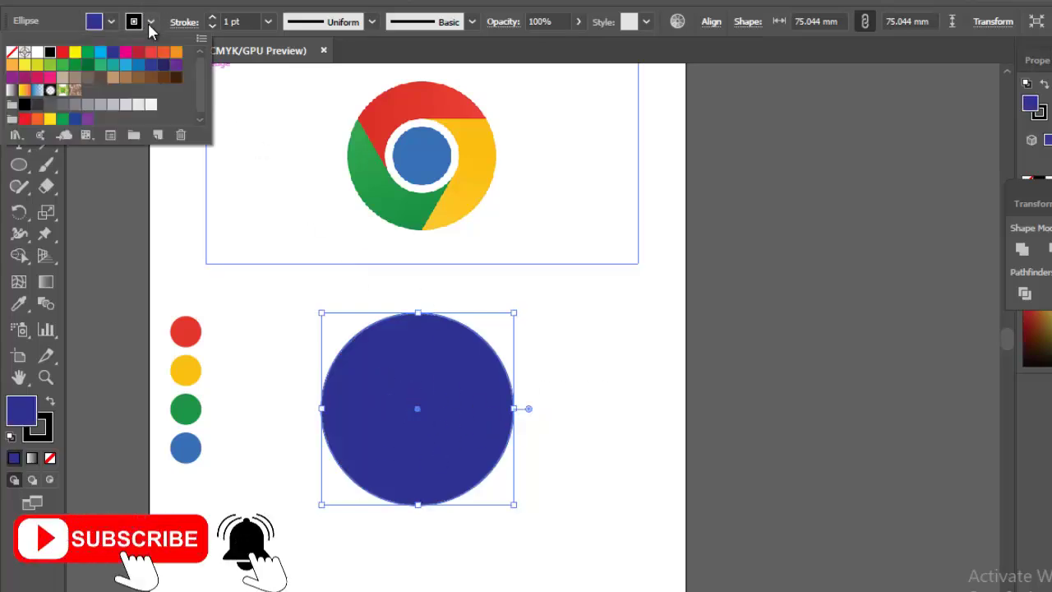
left_click(12, 54)
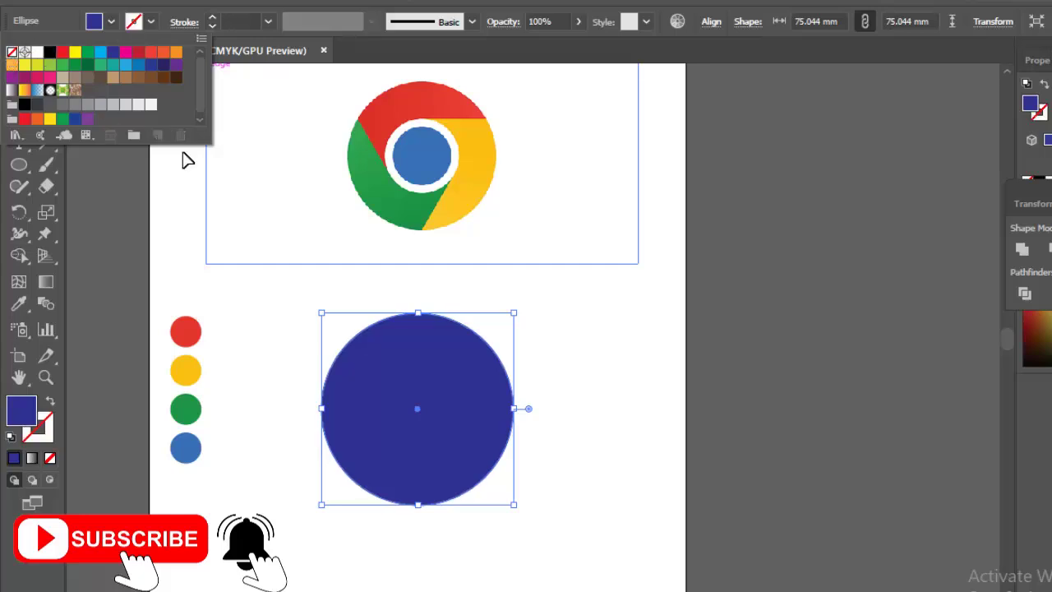
left_click(385, 394)
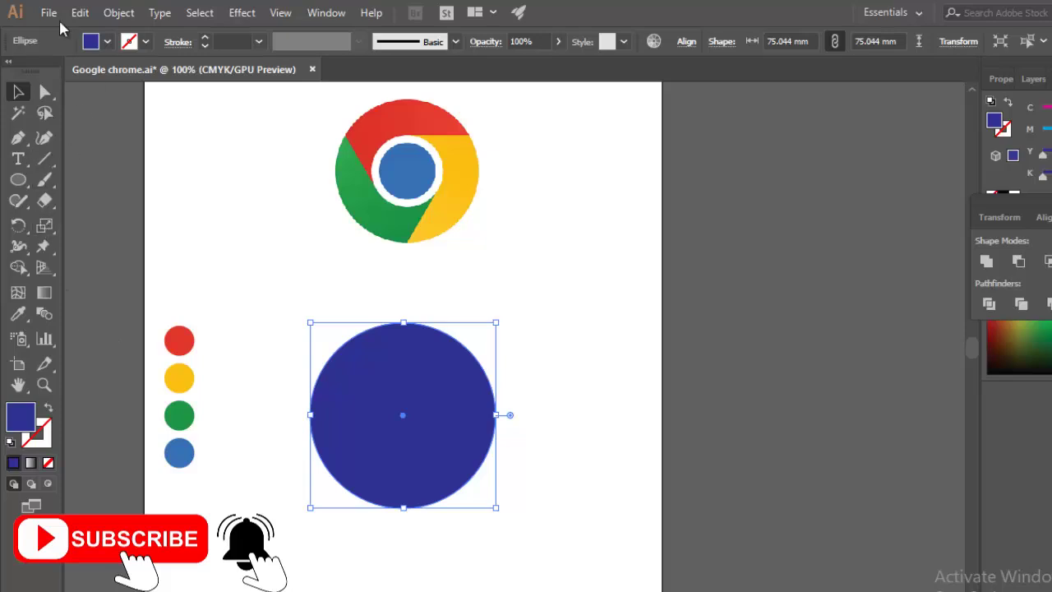
Copy and paste the circle in place, then shrink the copy to about 30 mm around its centre.
left_click(79, 12)
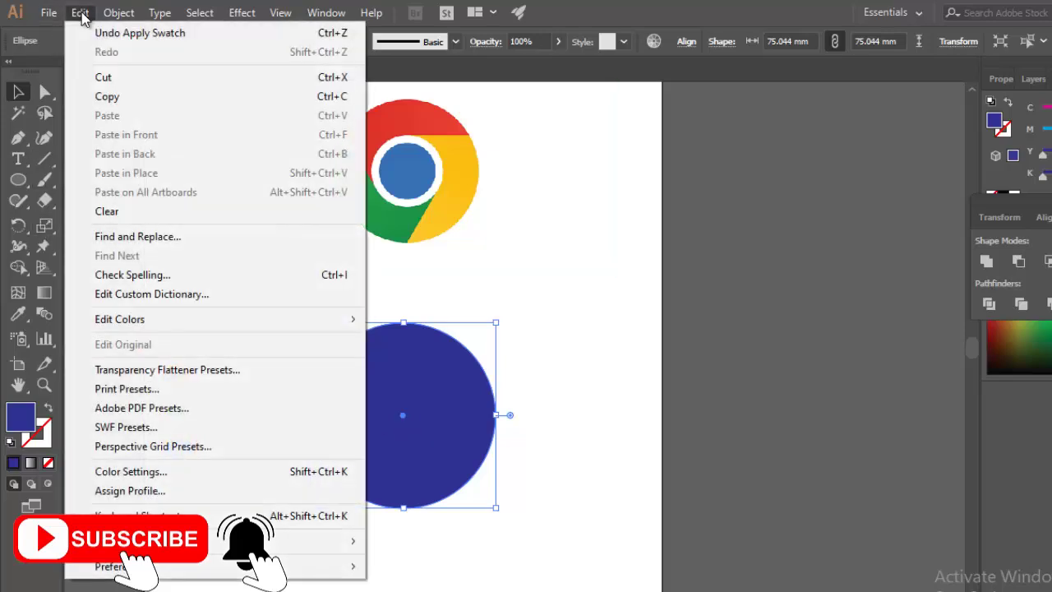
left_click(132, 104)
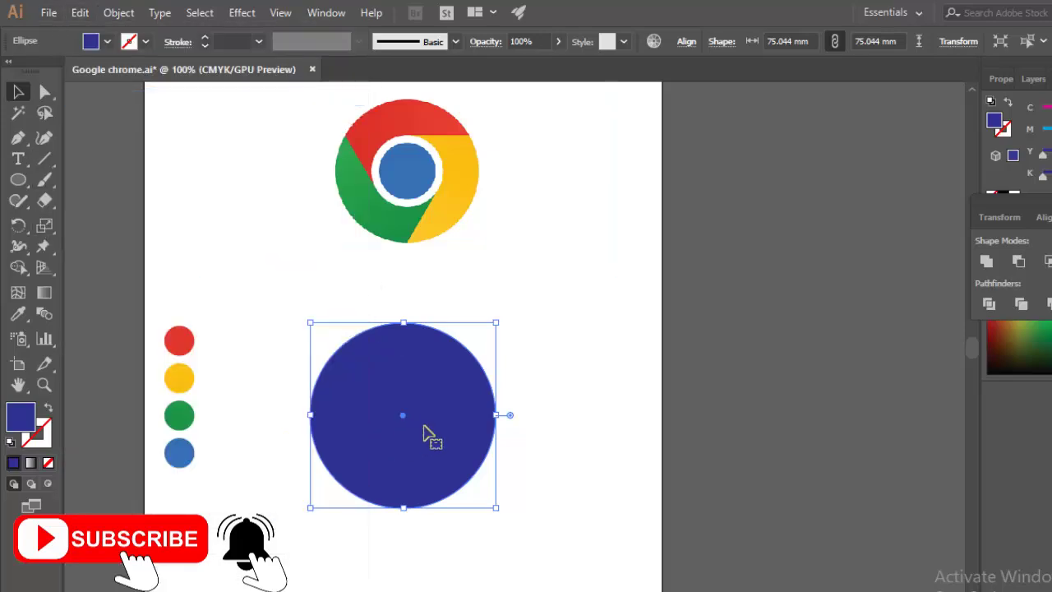
left_click(80, 14)
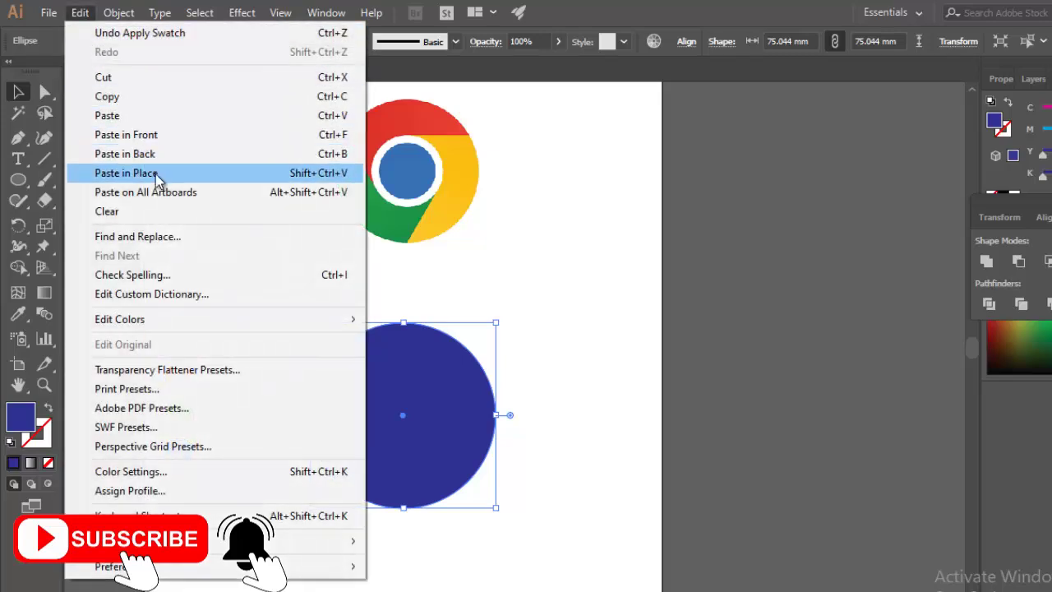
left_click(176, 177)
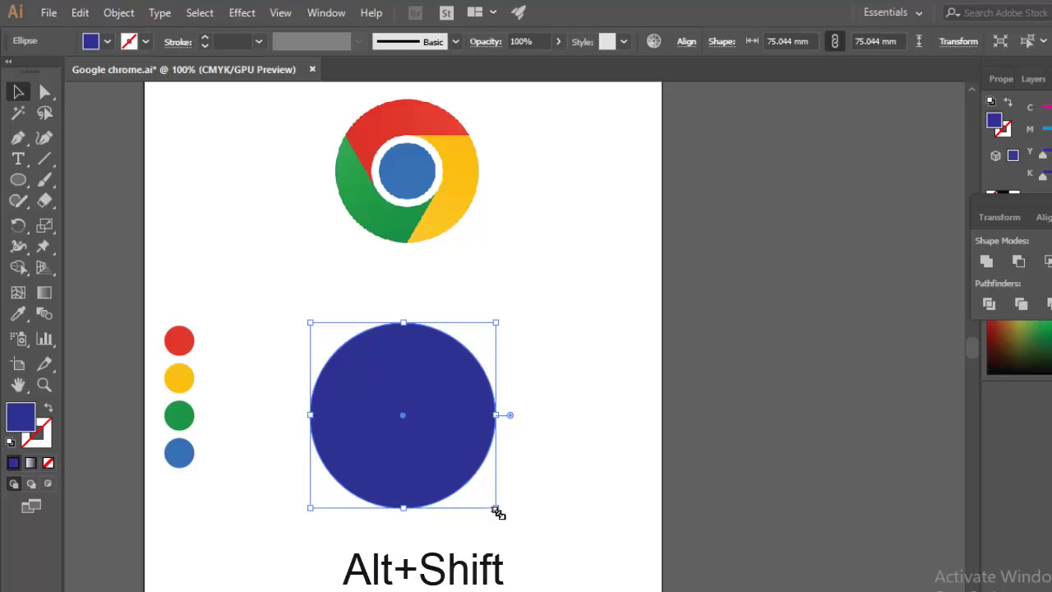
left_click_drag(494, 509, 440, 452)
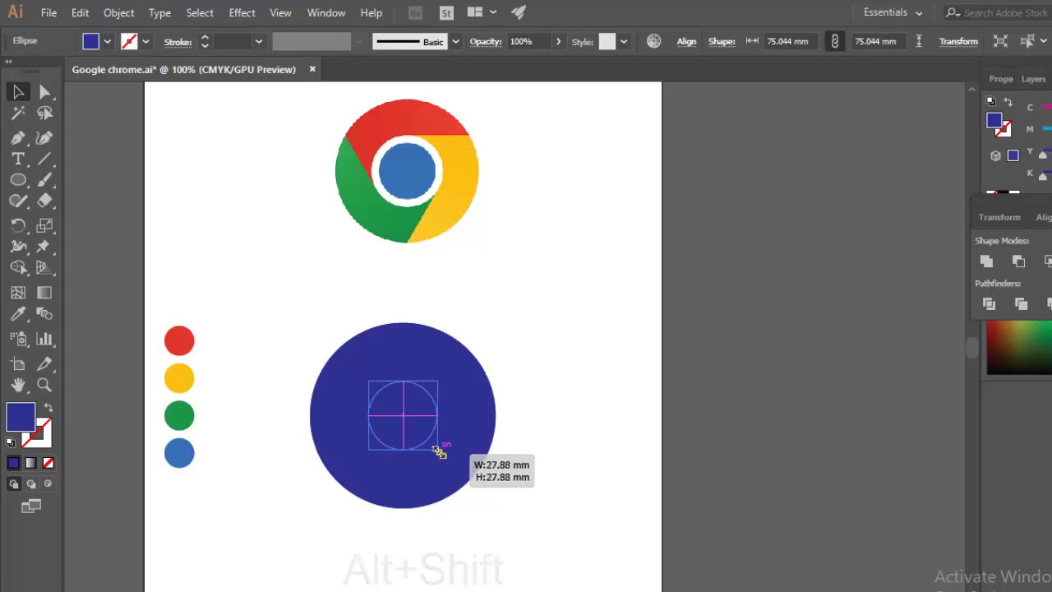
left_click_drag(440, 452, 440, 452)
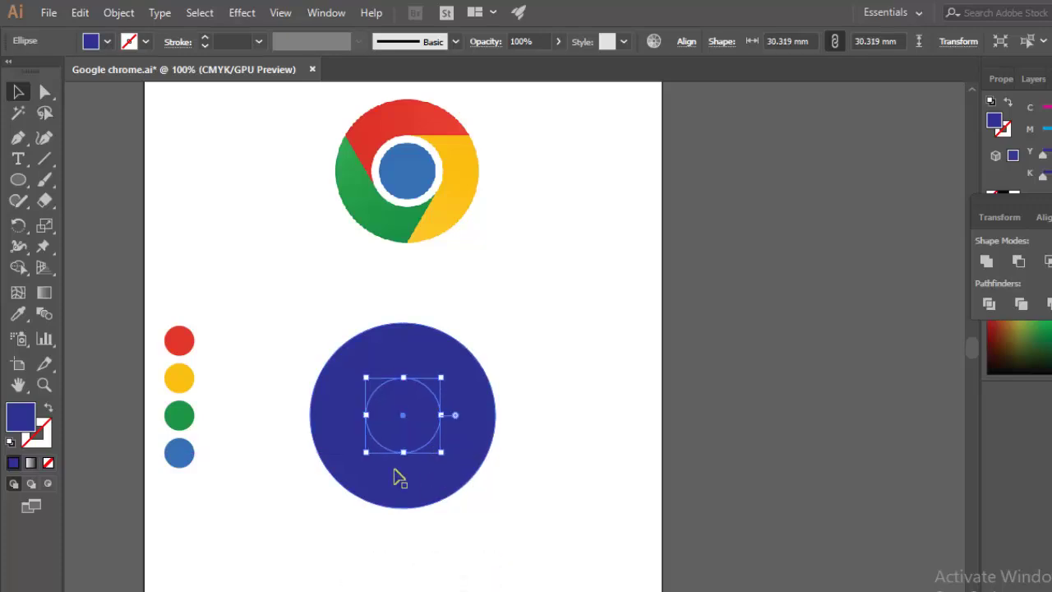
Fill the inner circle cyan and Alt-drag a duplicate to the right of the ring.
left_click(107, 41)
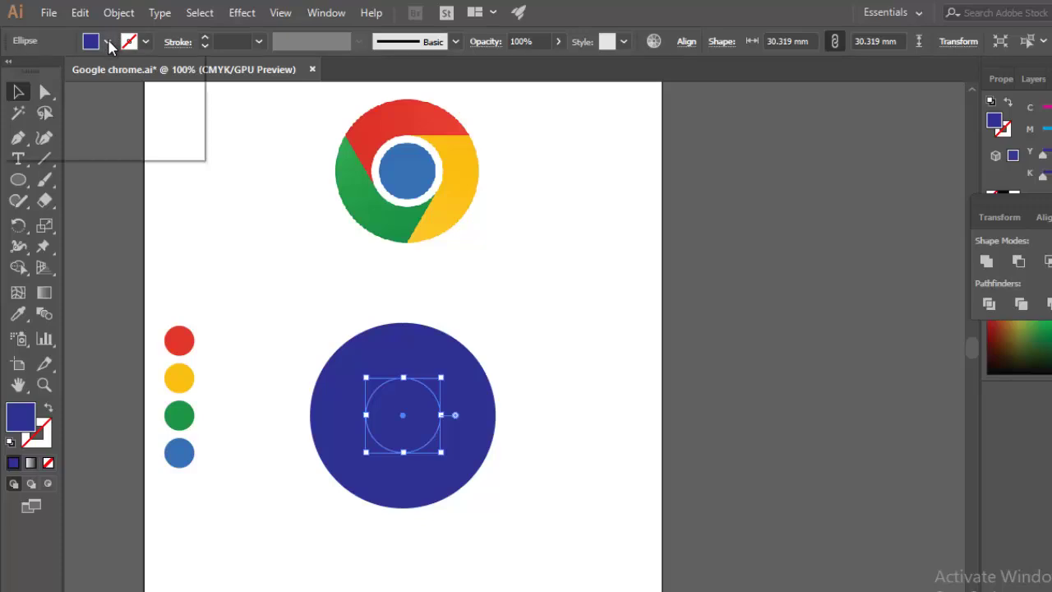
left_click(97, 71)
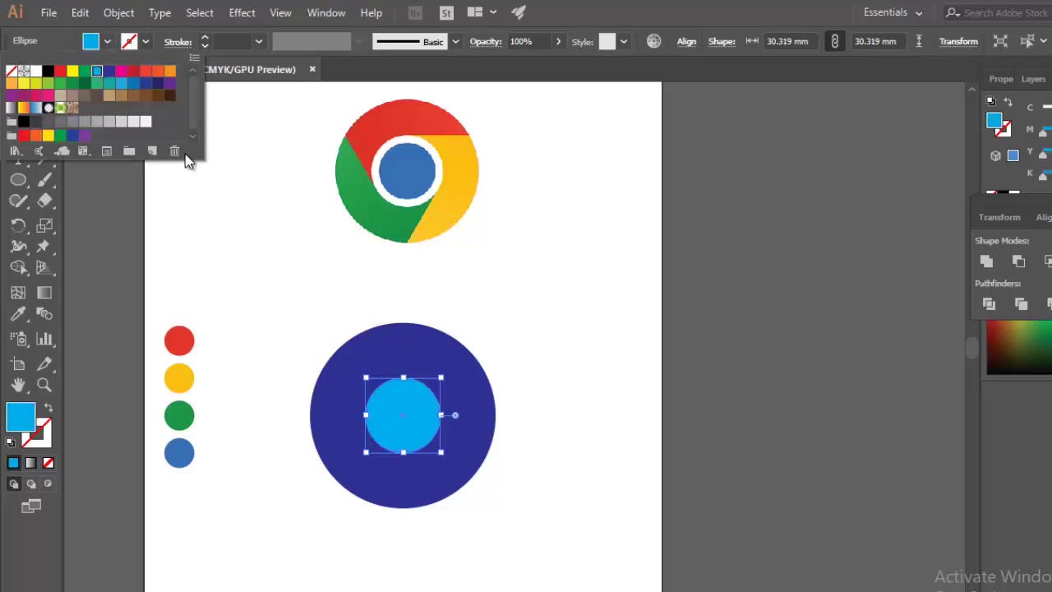
left_click(401, 434)
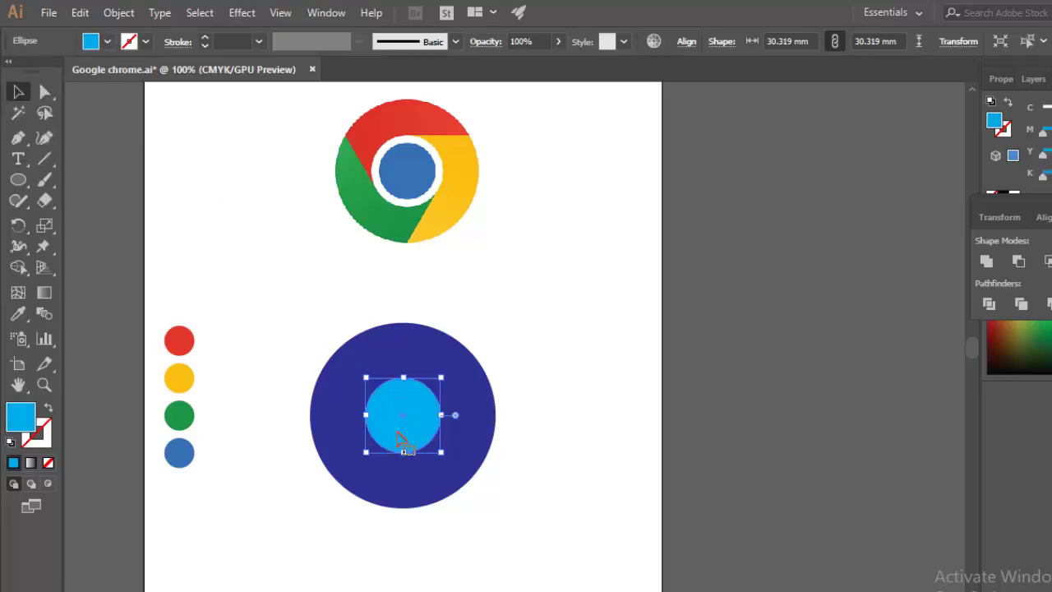
key("alt")
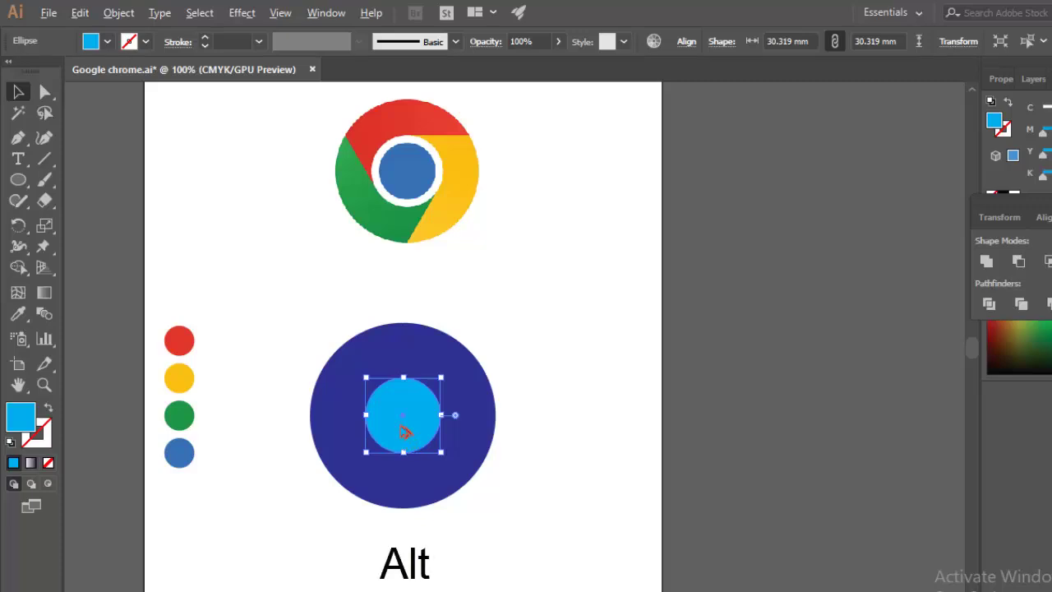
left_click_drag(404, 432, 580, 401)
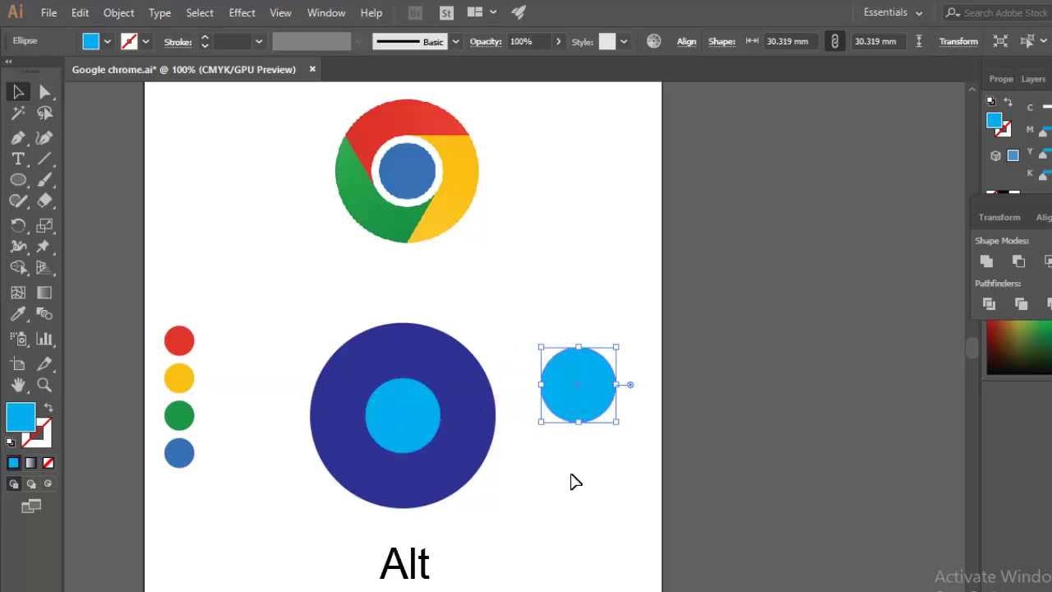
left_click(536, 492)
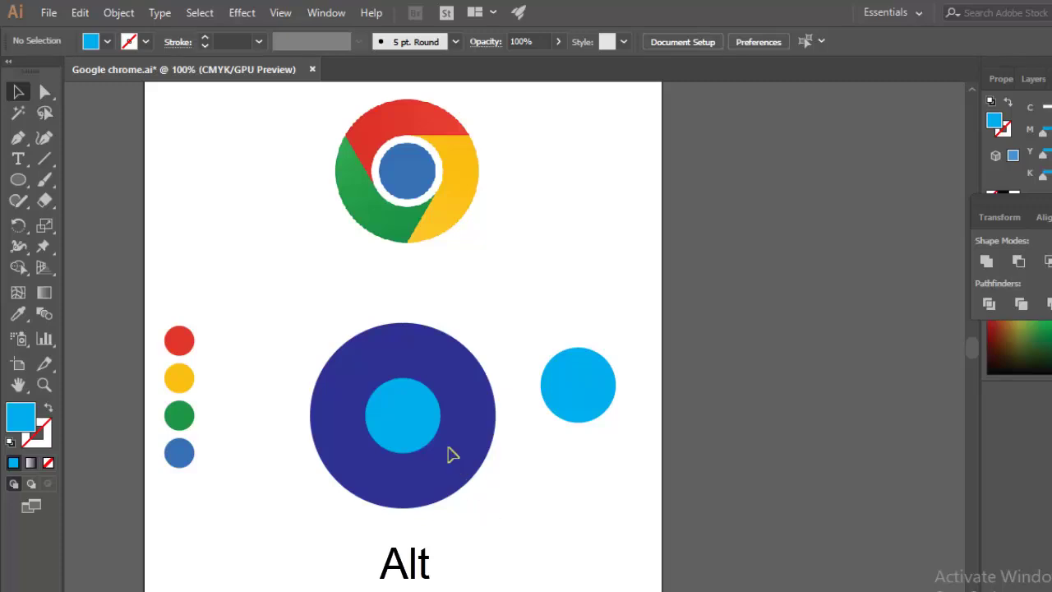
Select both circles and Alt-click the cyan centre with Shape Builder to leave a hole.
left_click(375, 418)
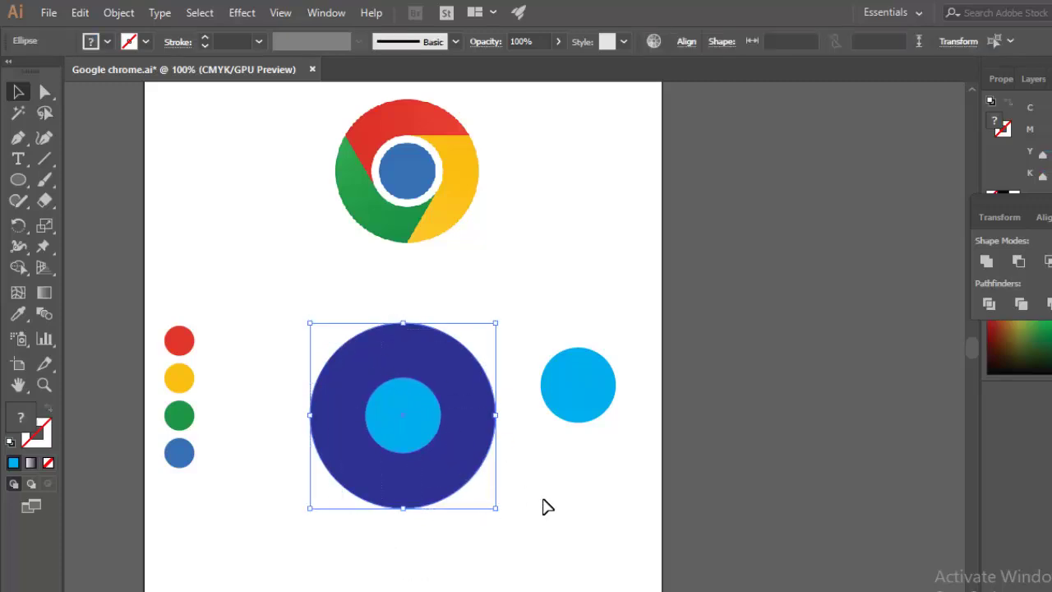
left_click(496, 516)
left_click_drag(320, 341, 429, 454)
left_click(19, 267)
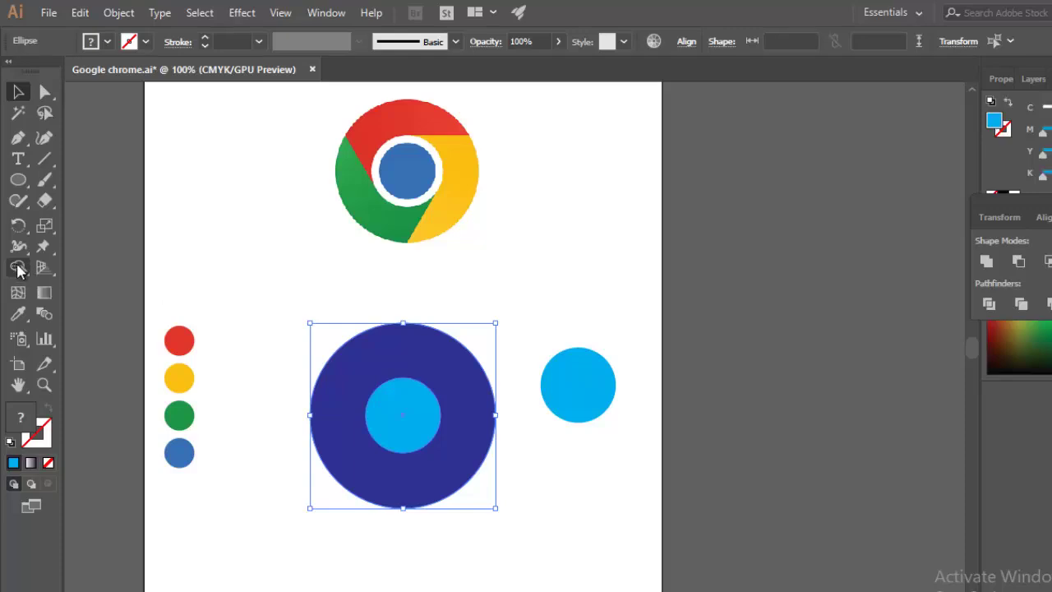
key("alt")
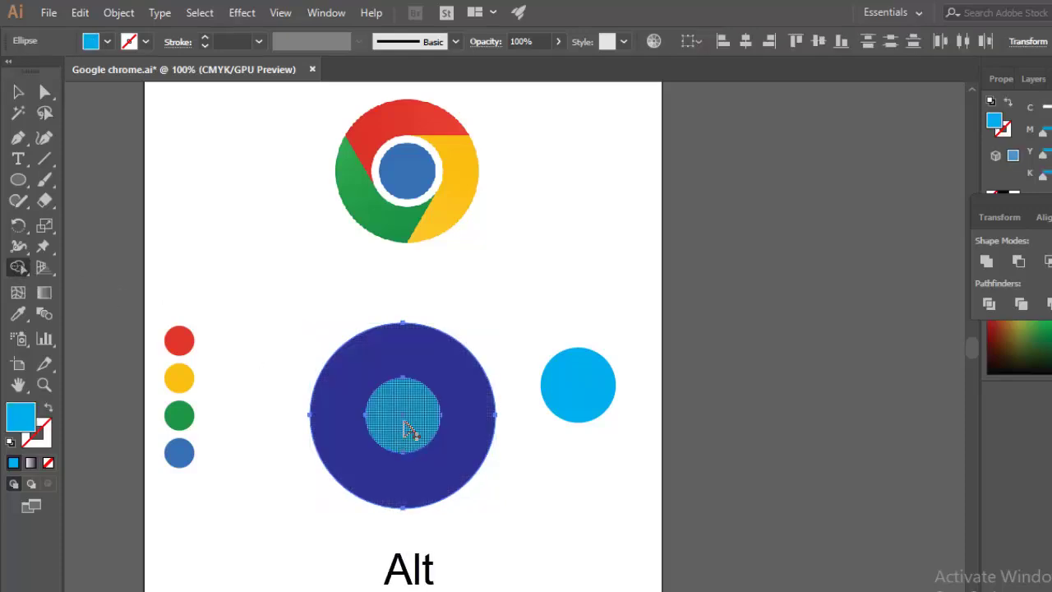
left_click(406, 427, "alt")
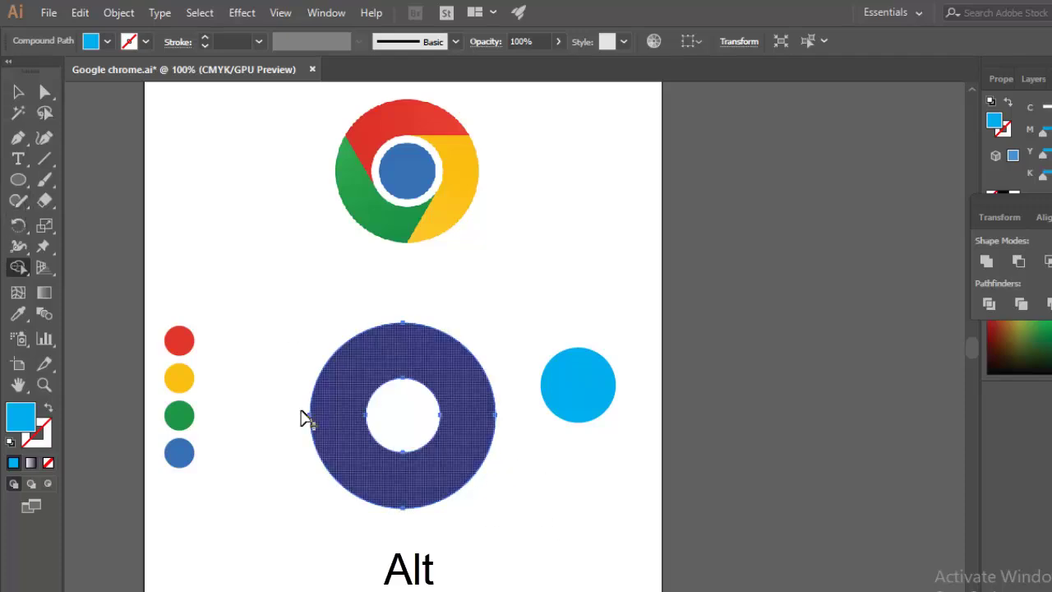
left_click(18, 92)
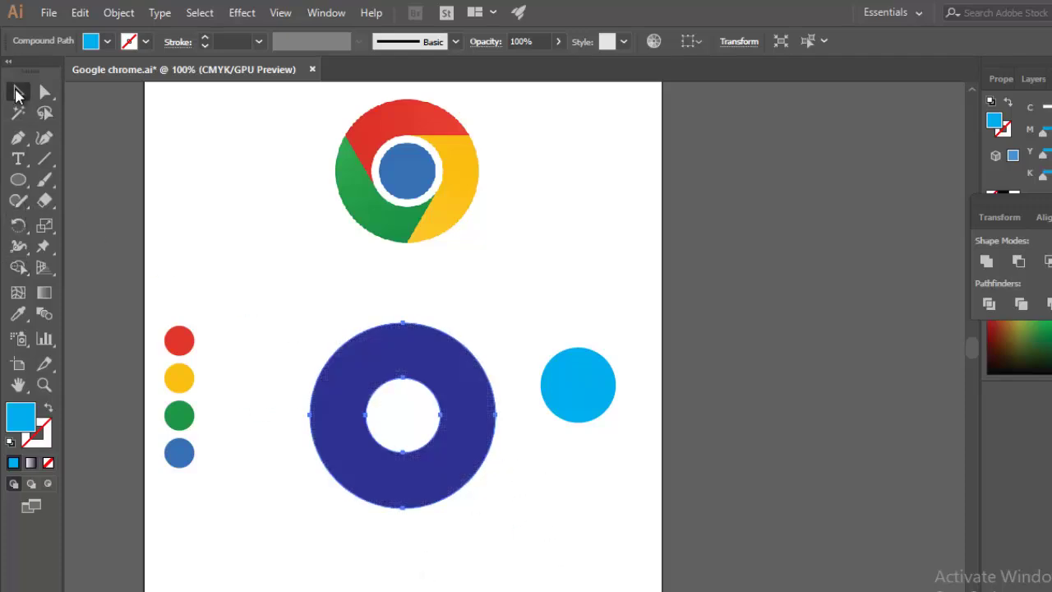
left_click(251, 419)
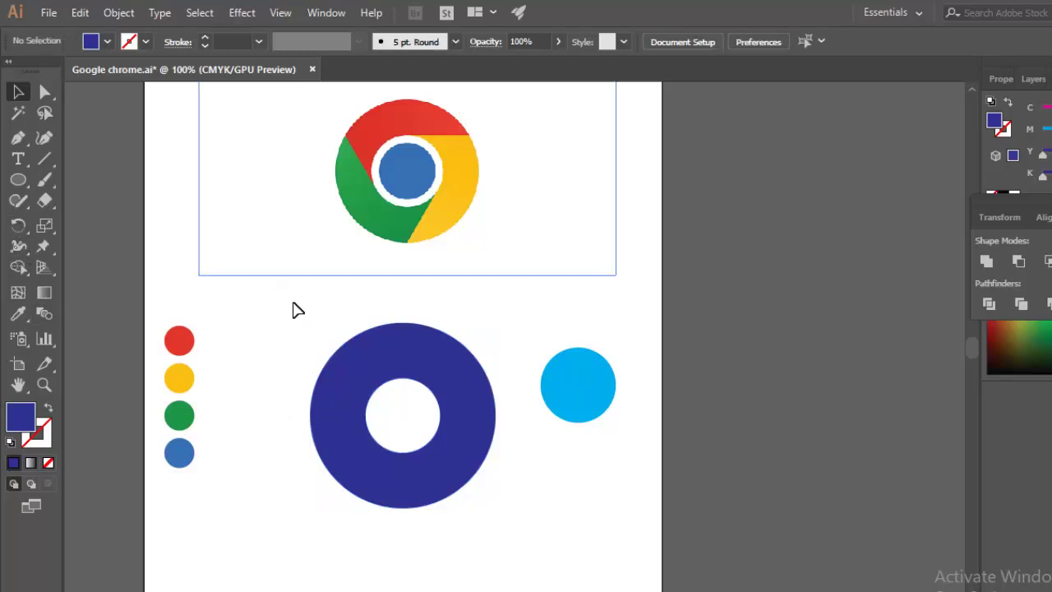
Pen-draw a path from the ring centre up to its inner edge, then right past the ring.
left_click(16, 140)
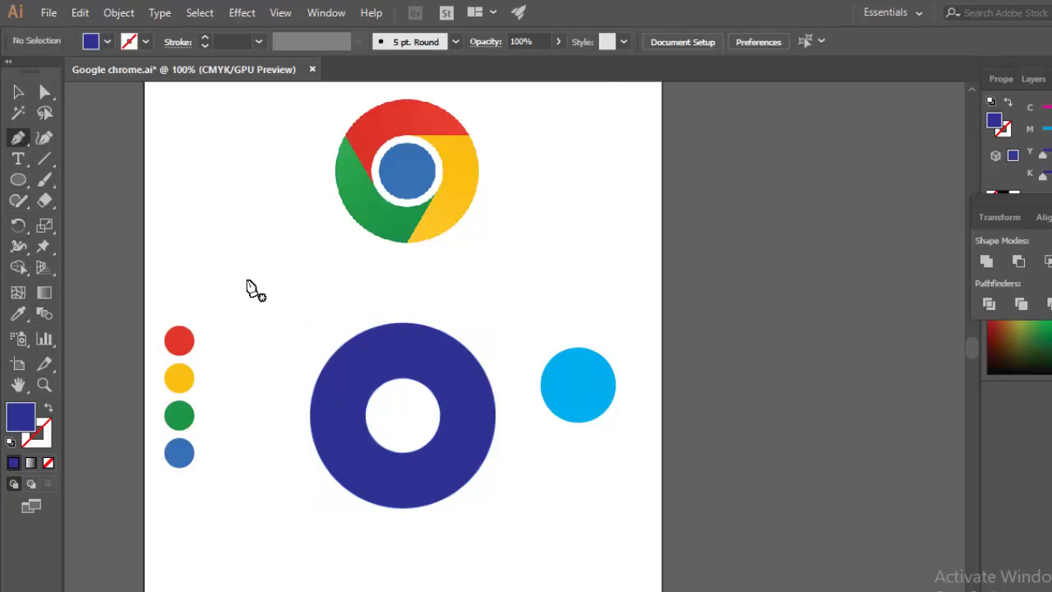
left_click(402, 414)
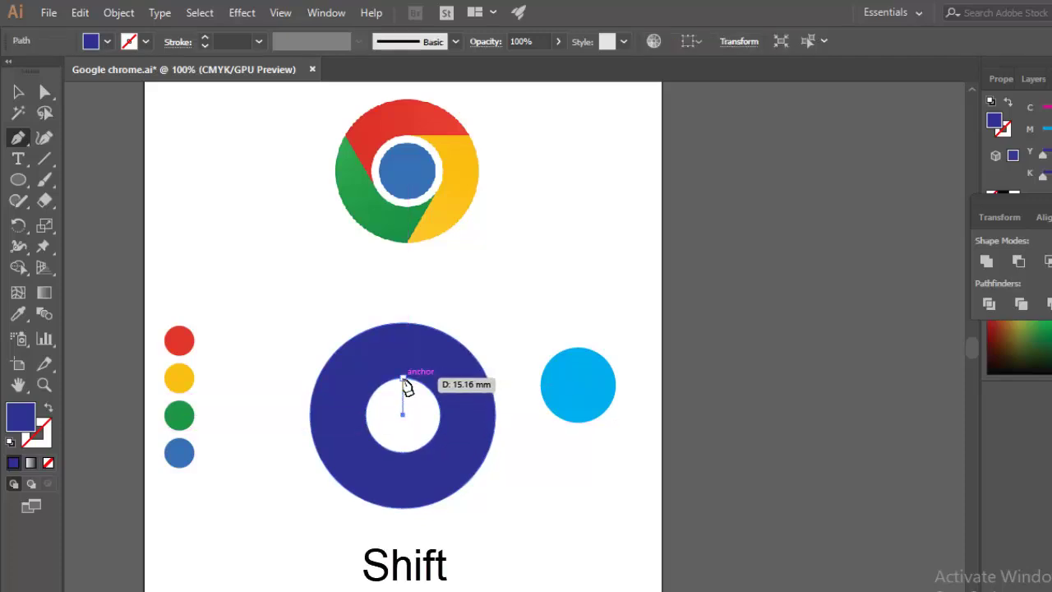
left_click(403, 379)
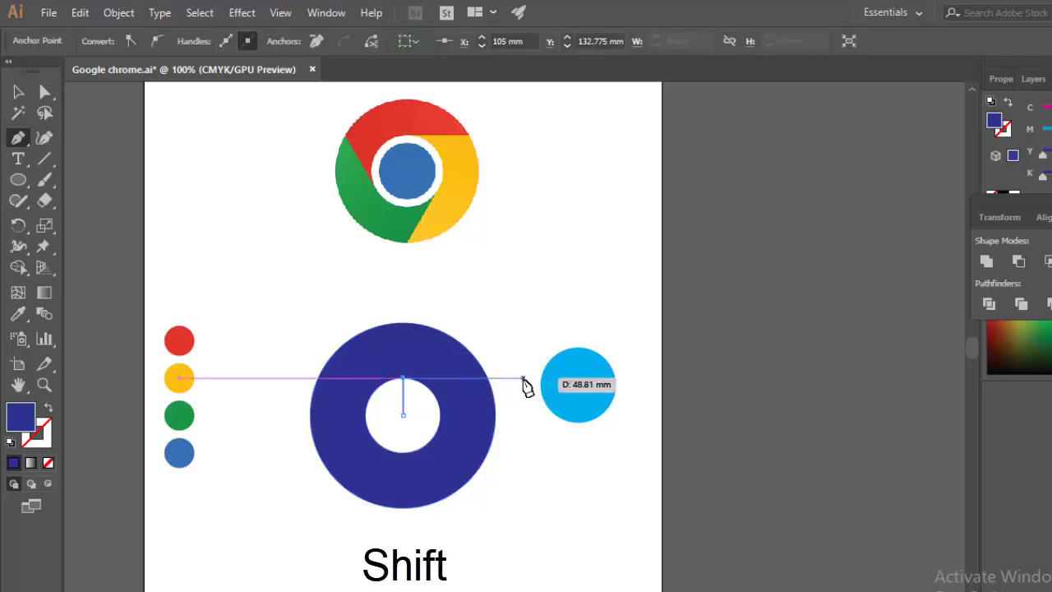
left_click(522, 379)
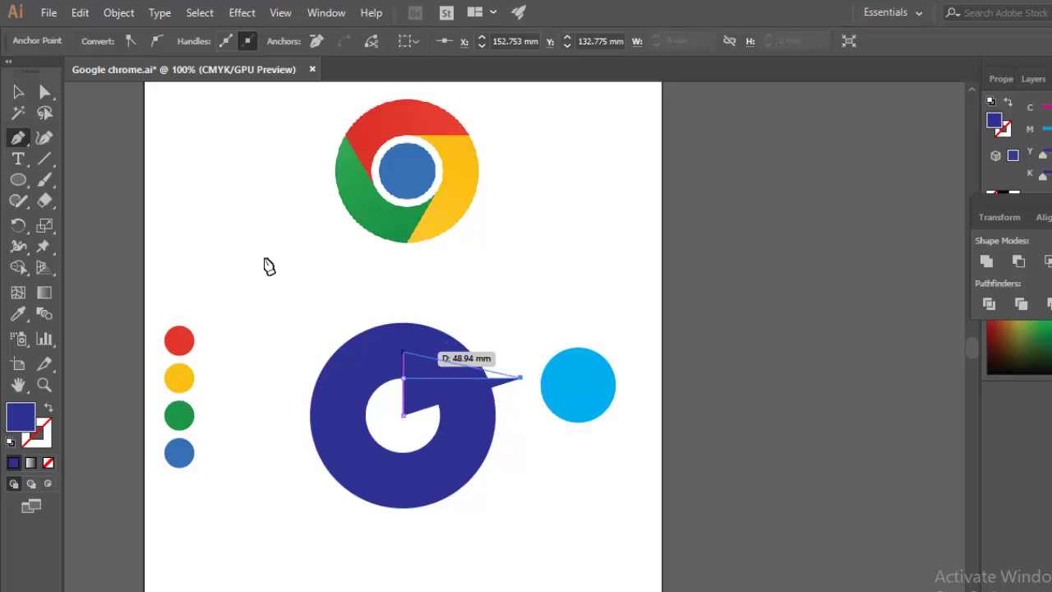
key("v")
left_click(424, 396)
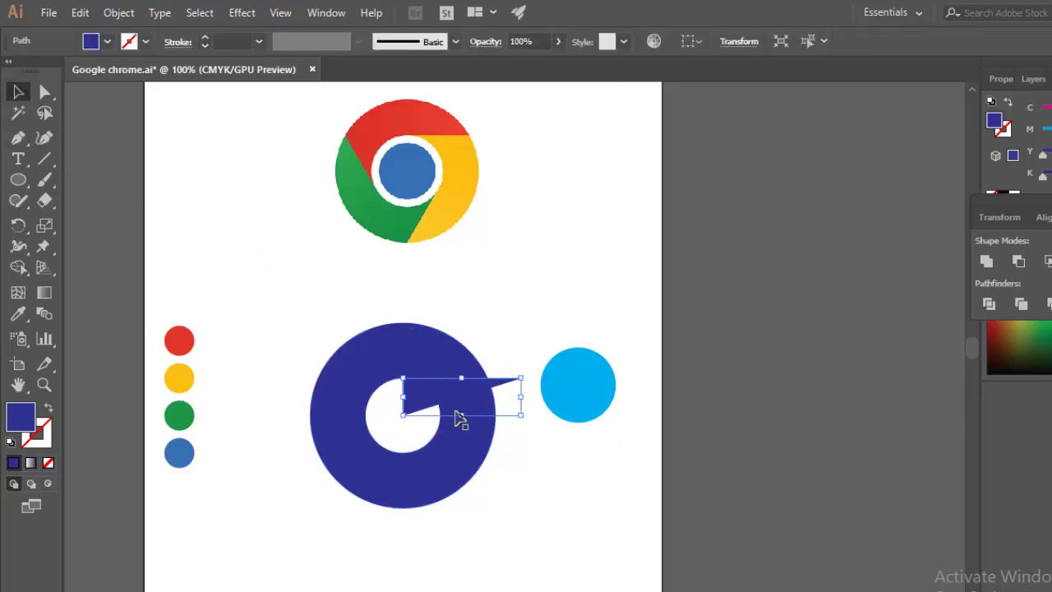
Give the new path no fill and a 1 pt black stroke.
left_click(108, 41)
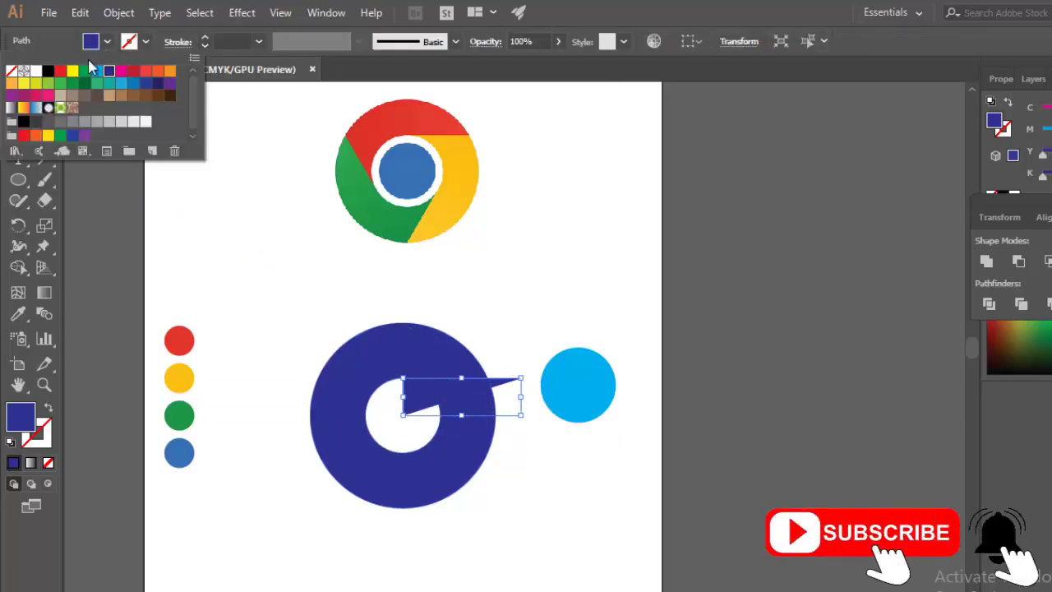
left_click(12, 71)
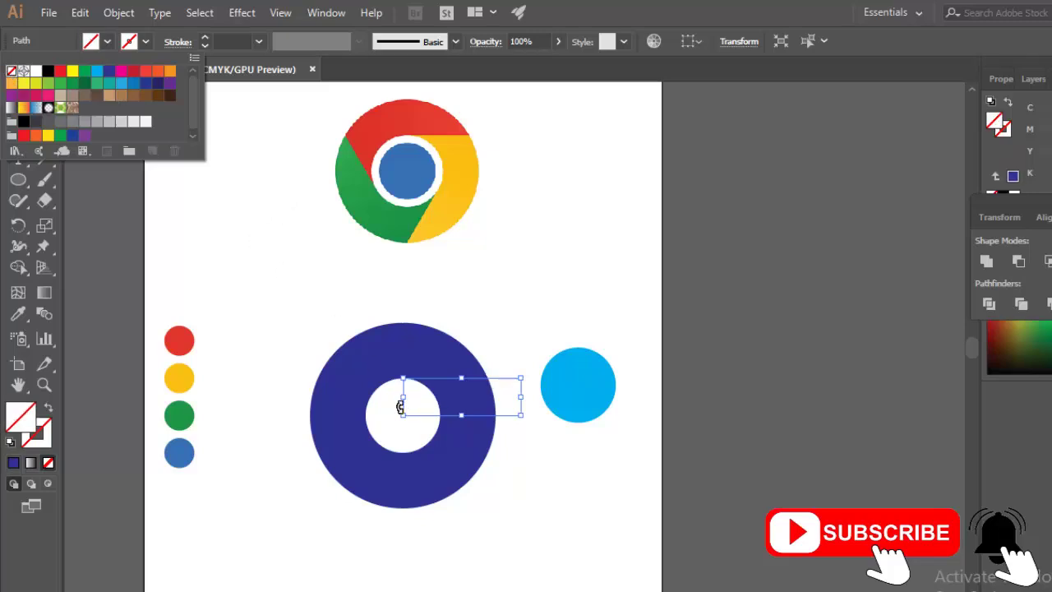
left_click(146, 41)
left_click(47, 70)
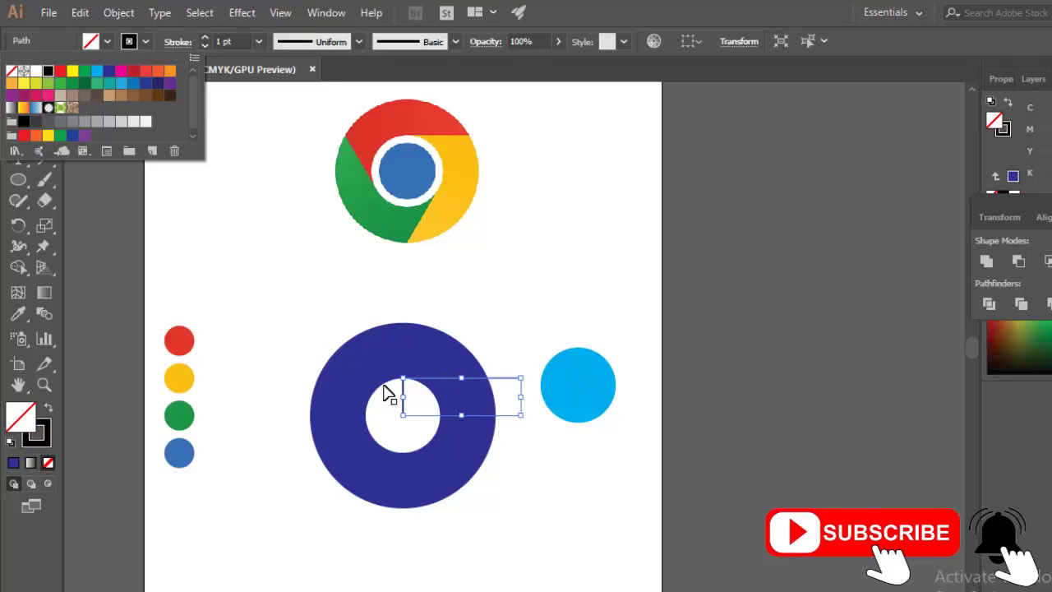
left_click(219, 41)
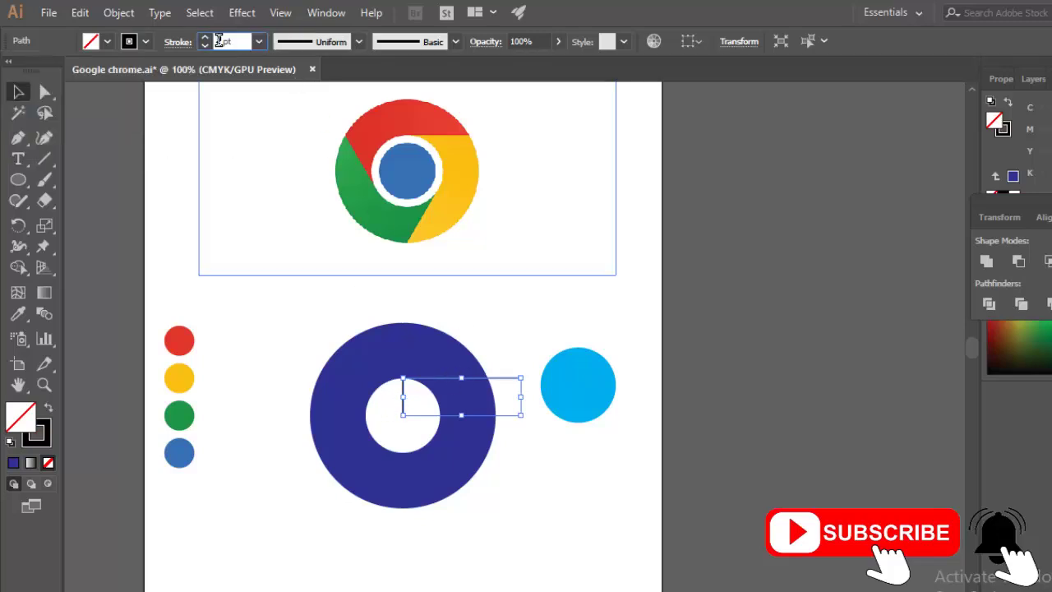
left_click(222, 41)
type("1")
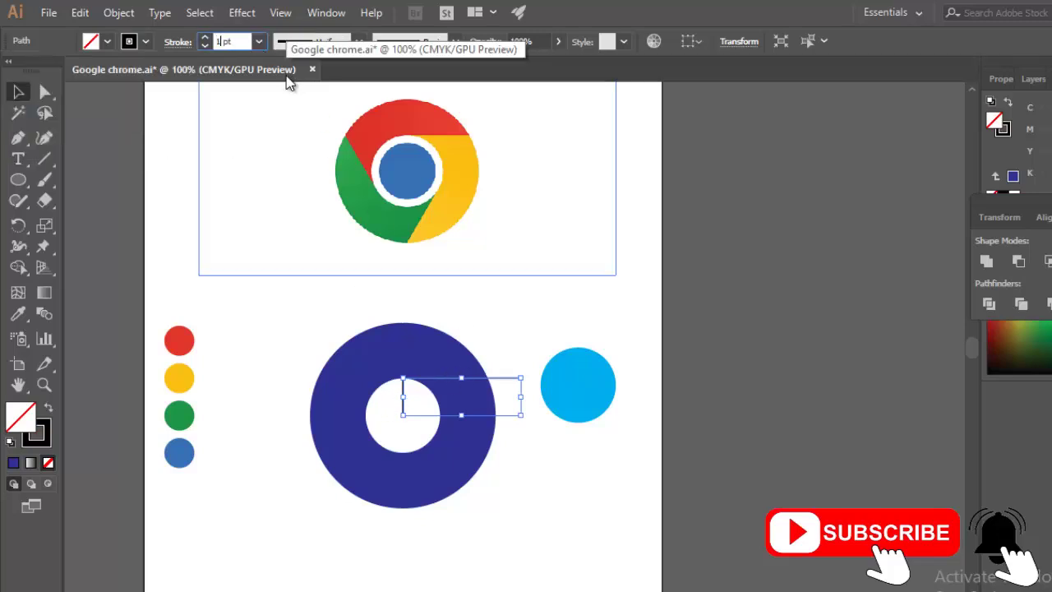
key("Return")
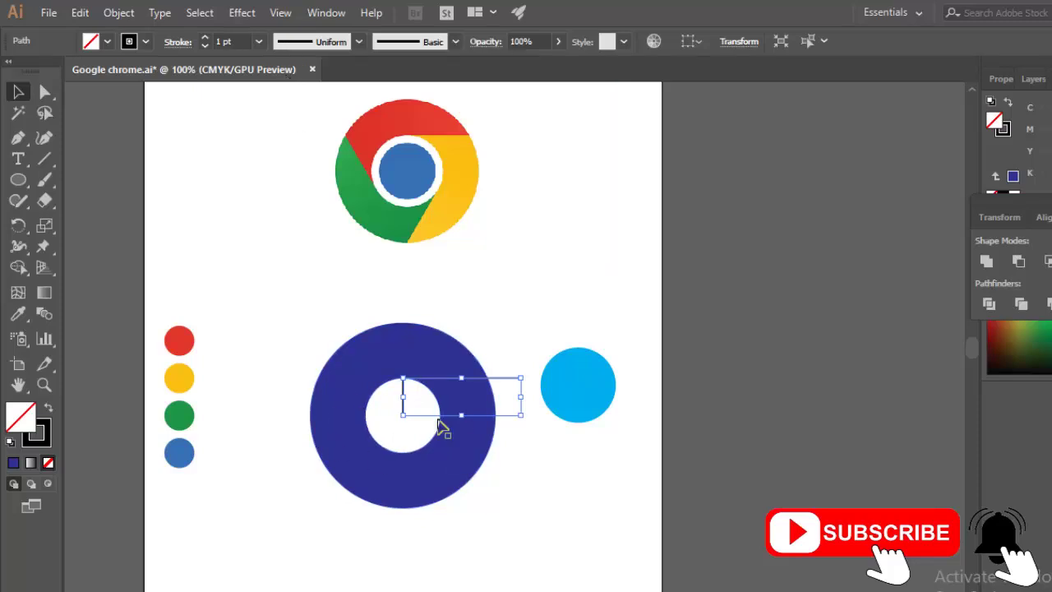
left_click(529, 467)
Rotate-copy the line by 120° (360/3) around the ring centre, repeating with Ctrl+D.
left_click(447, 378)
left_click(18, 226)
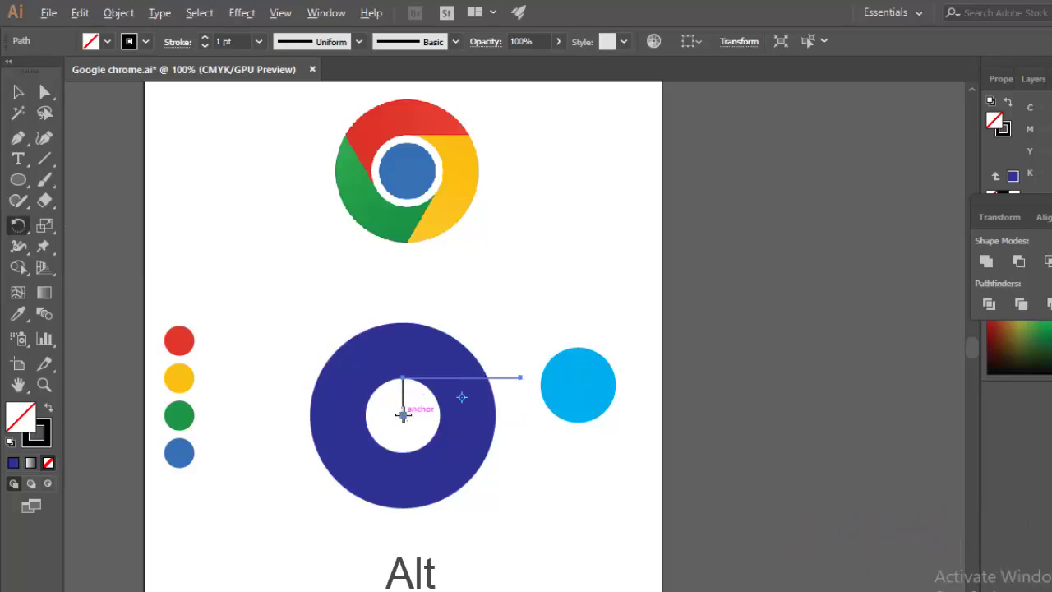
left_click(402, 414, "alt")
type("36")
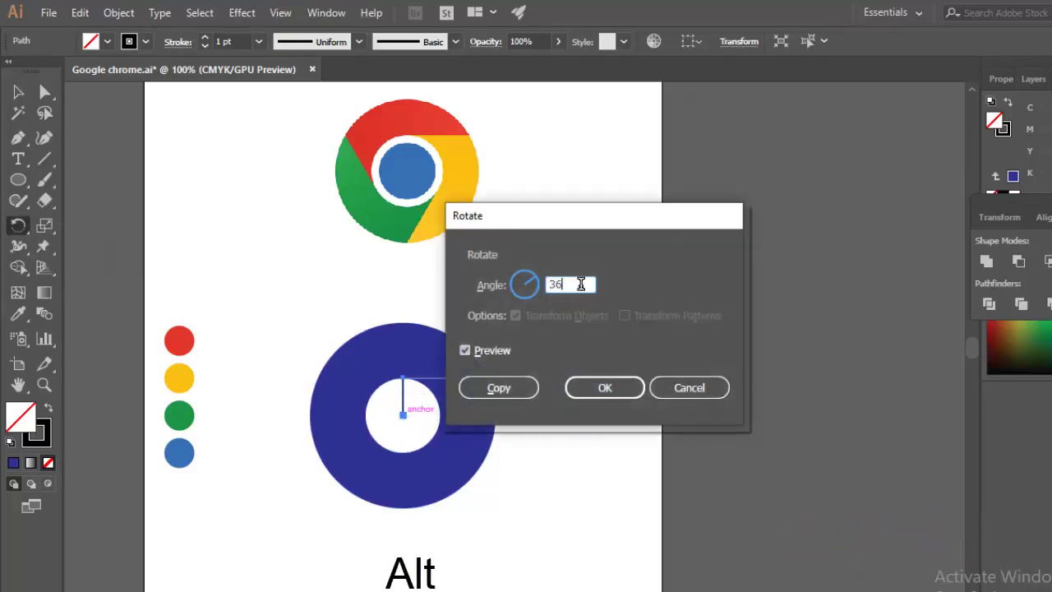
type("0")
key("Tab")
left_click(466, 350)
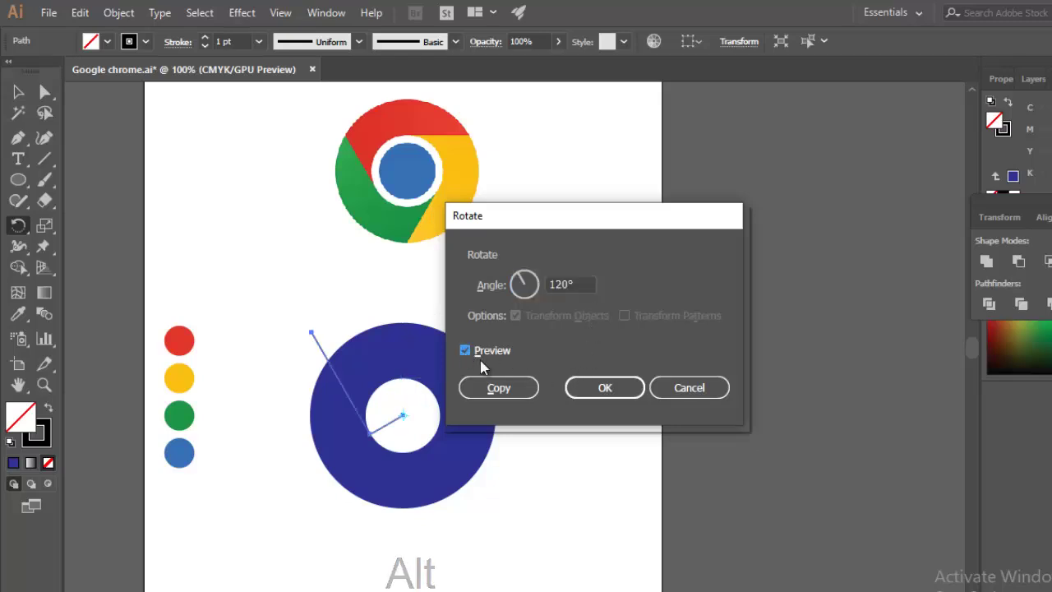
left_click(518, 390)
key("ctrl+d")
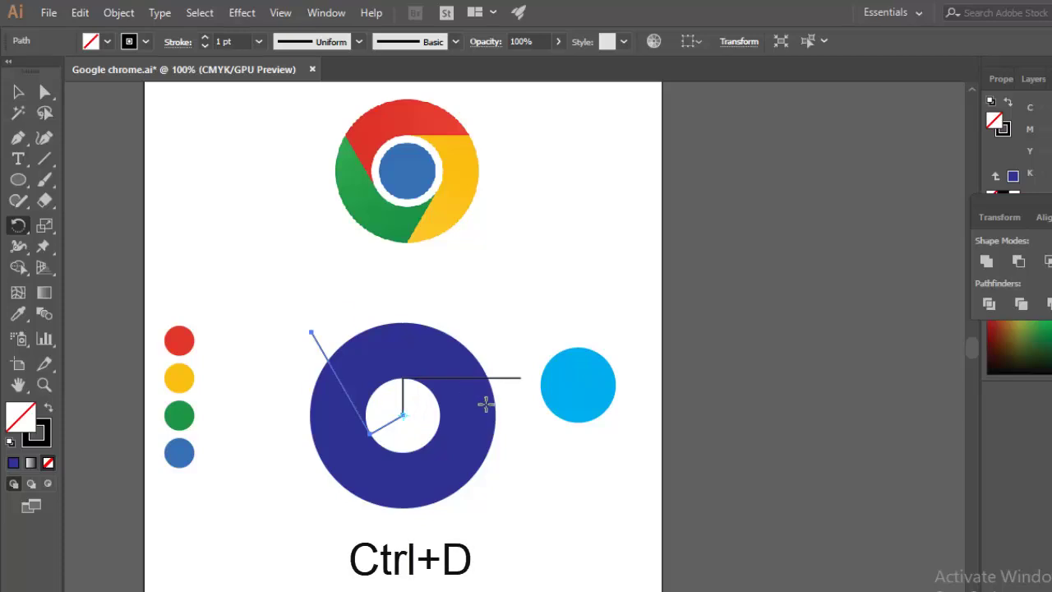
key("ctrl+d")
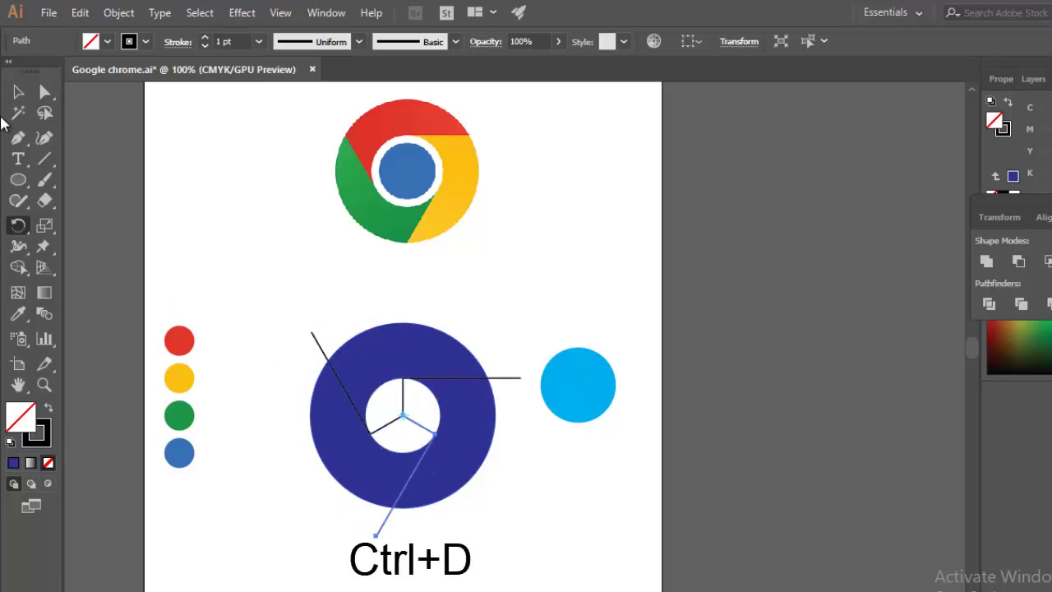
left_click(18, 90)
left_click(258, 317)
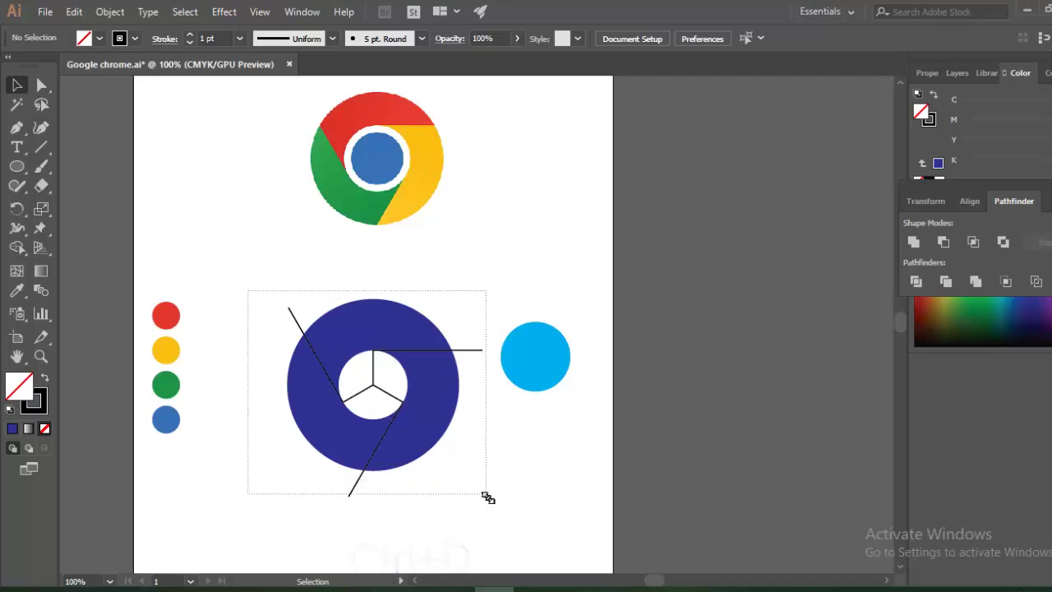
Divide the ring and the three lines with Pathfinder, then ungroup the pieces.
left_click_drag(322, 349, 488, 498)
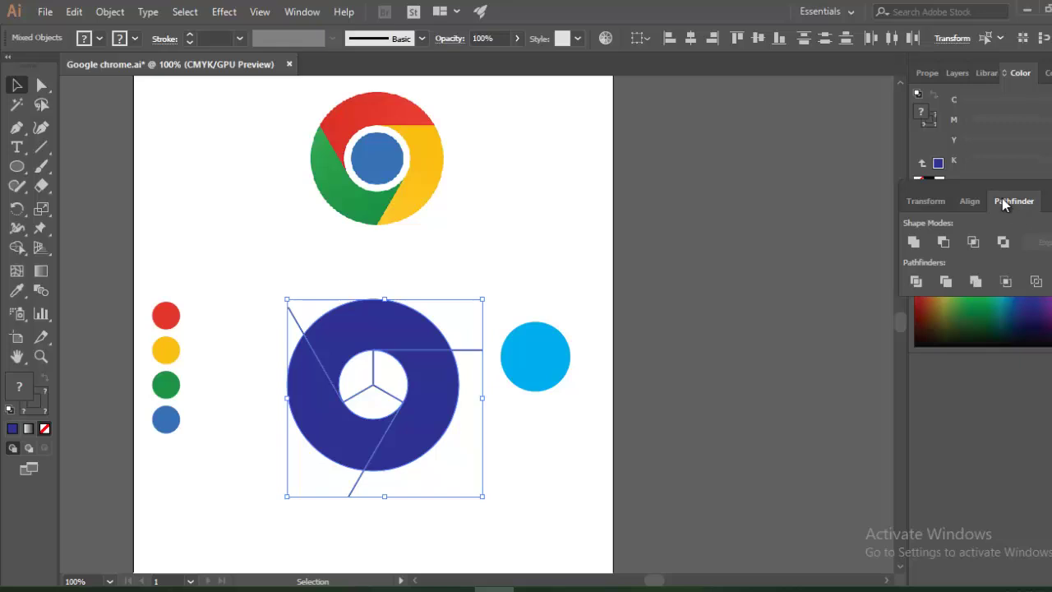
left_click(285, 11)
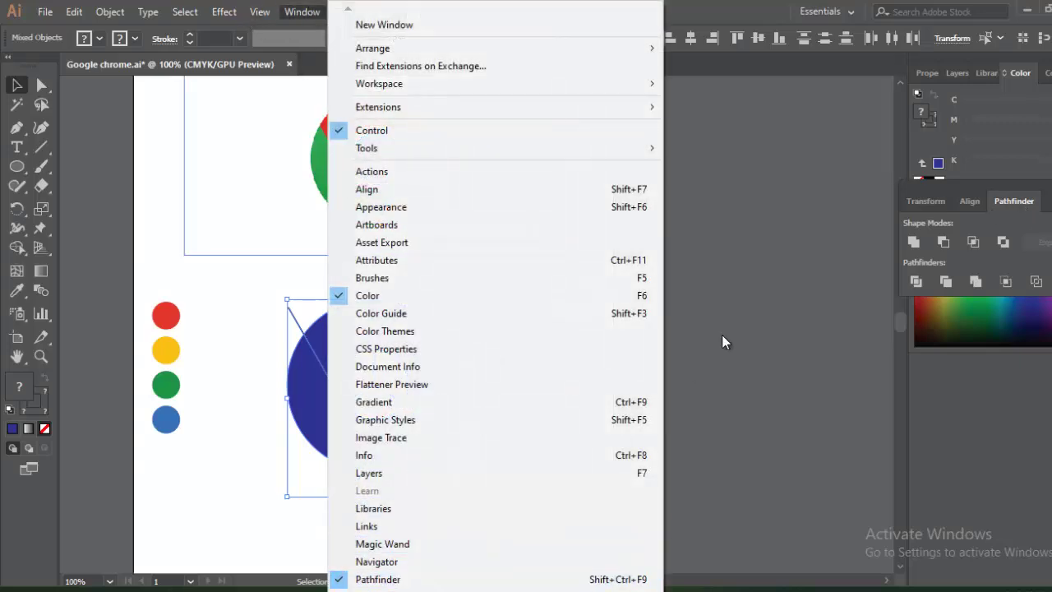
left_click(777, 294)
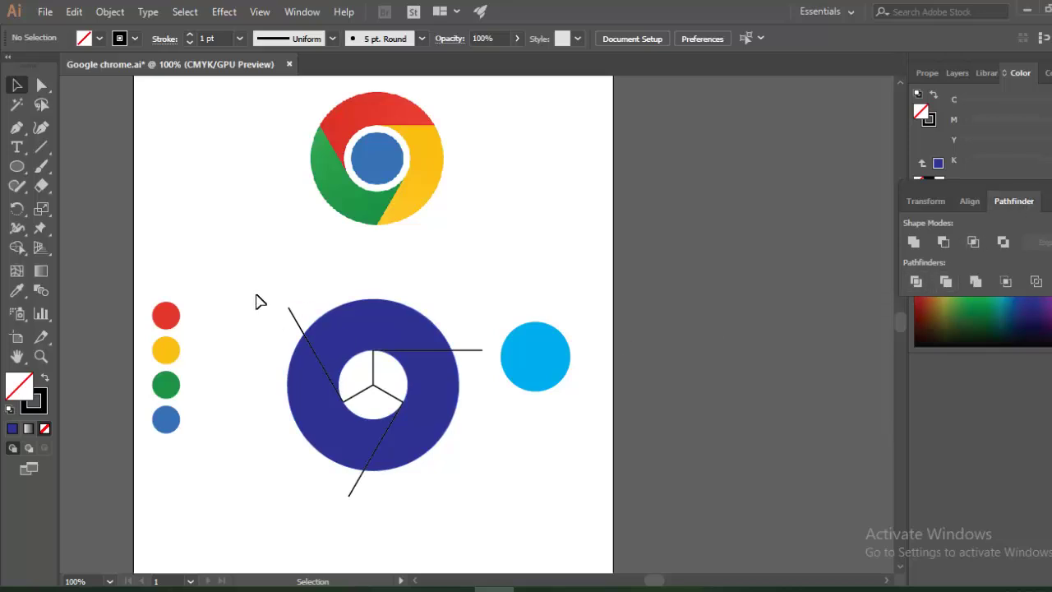
left_click_drag(428, 436, 473, 501)
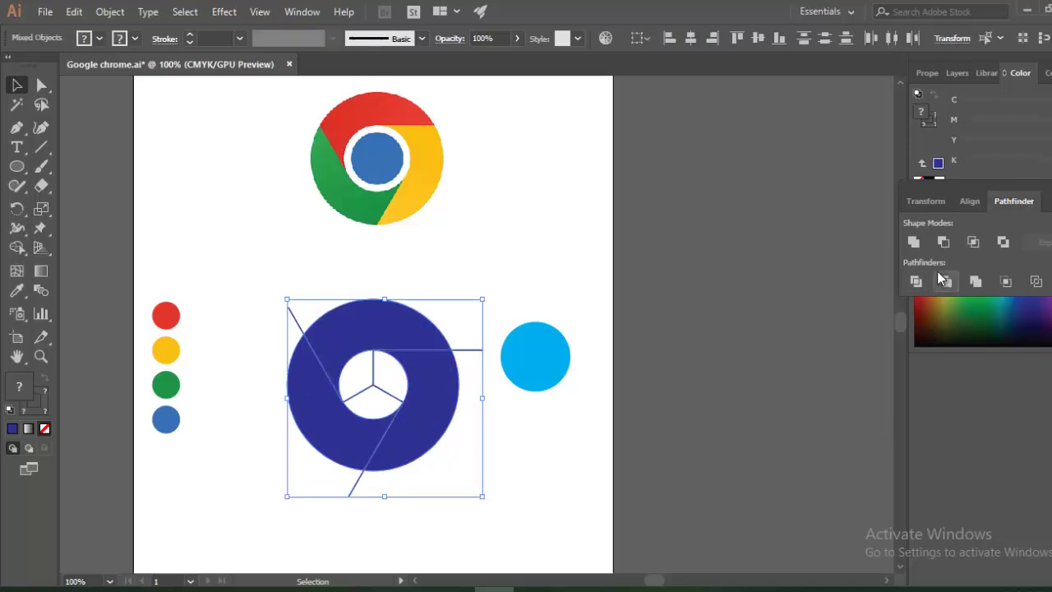
left_click(916, 282)
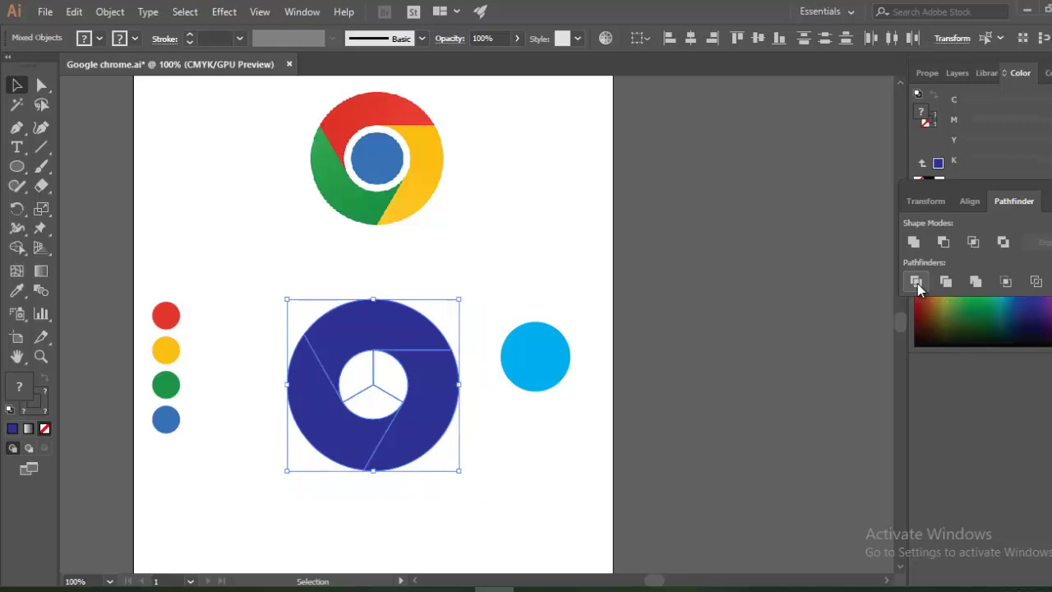
right_click(415, 406)
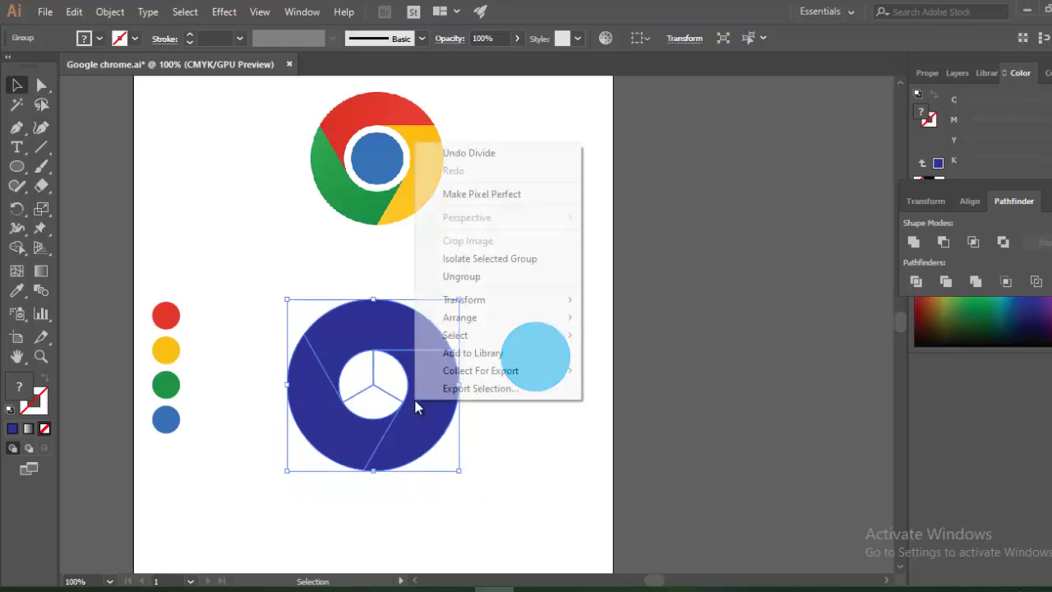
left_click(465, 281)
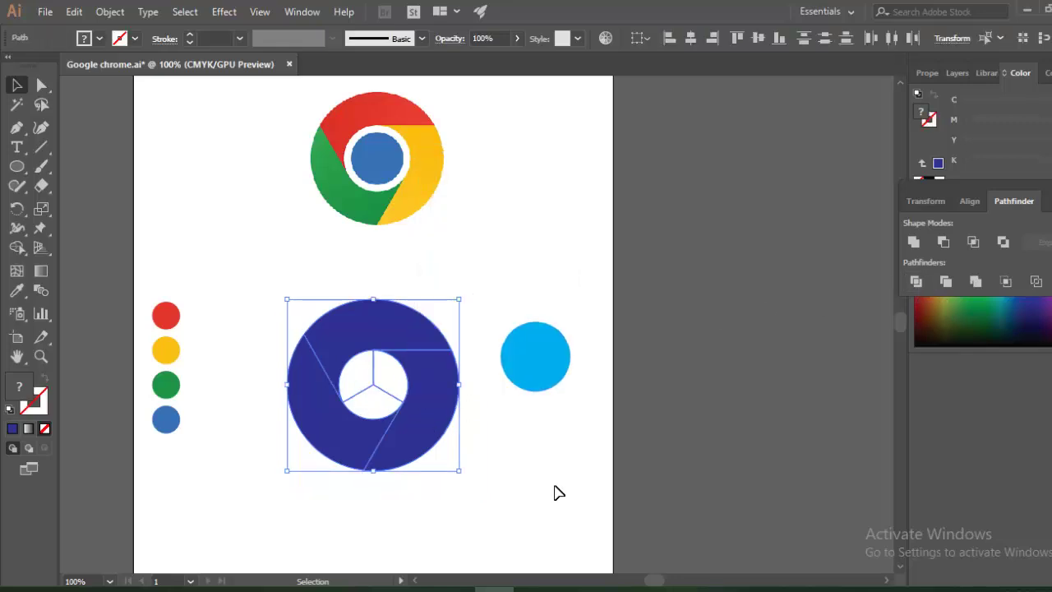
left_click(481, 430)
Eyedrop the reference's red onto the ring's upper segment.
left_click(444, 427)
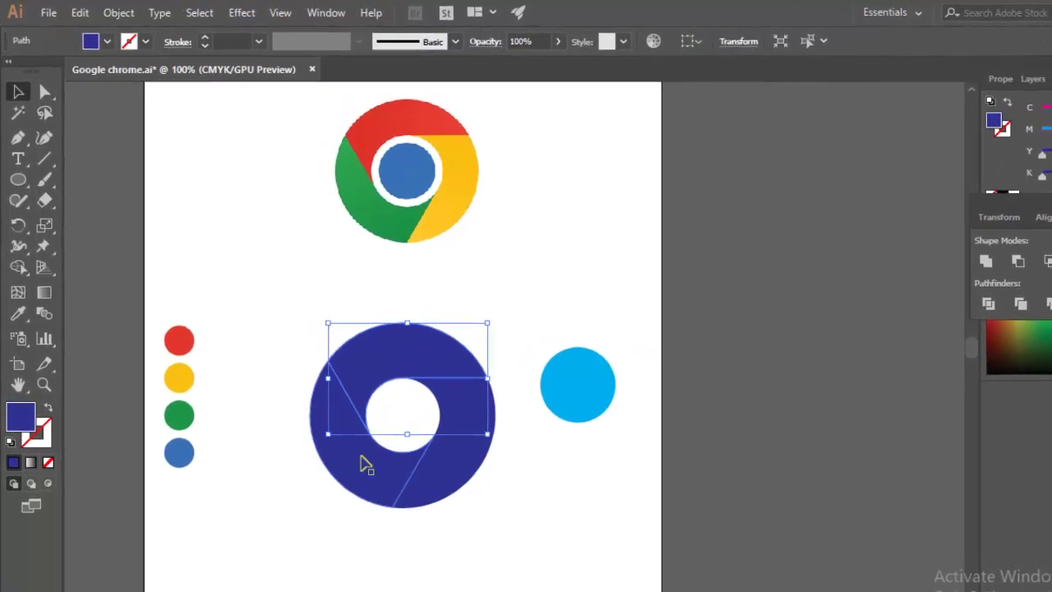
left_click(603, 528)
left_click(430, 376)
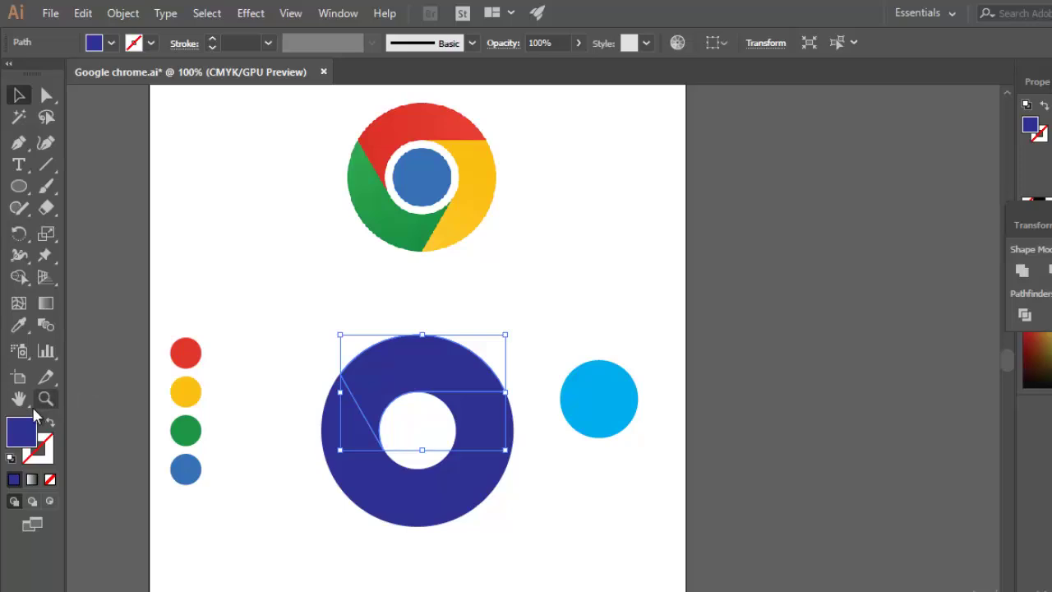
left_click(20, 326)
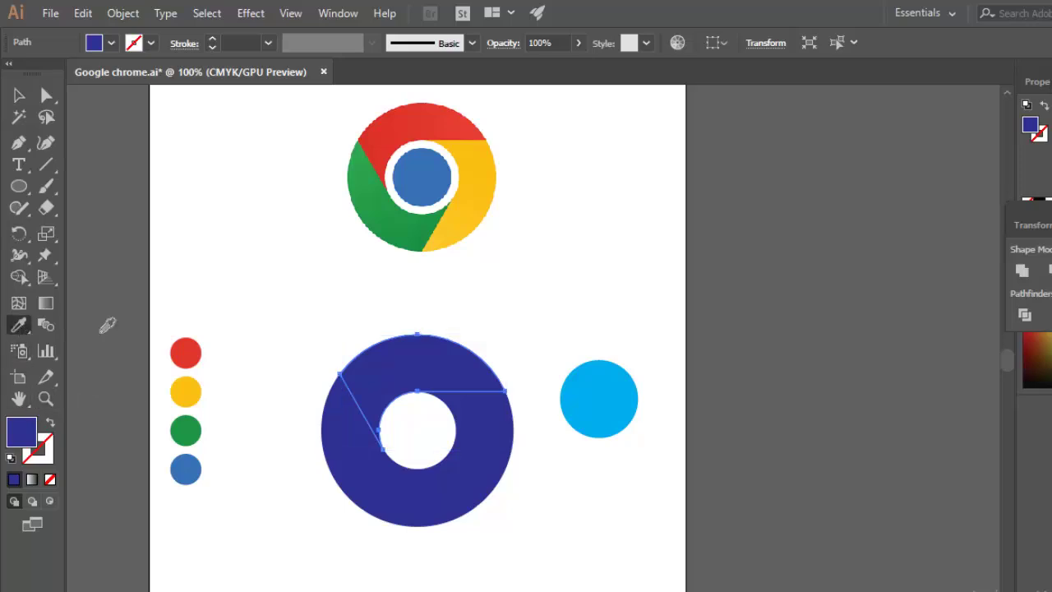
left_click(186, 352)
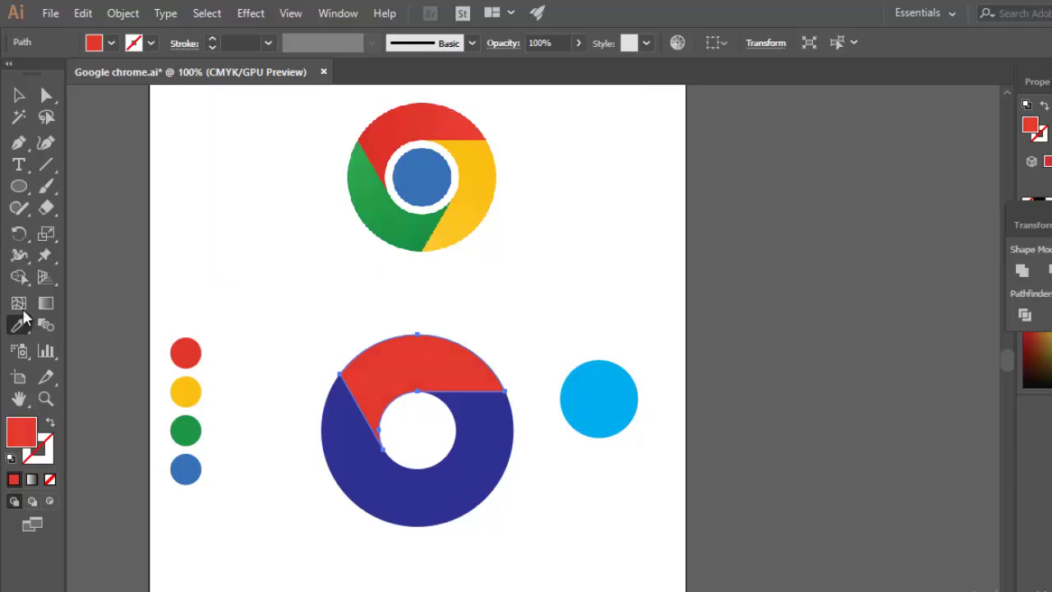
left_click(20, 96)
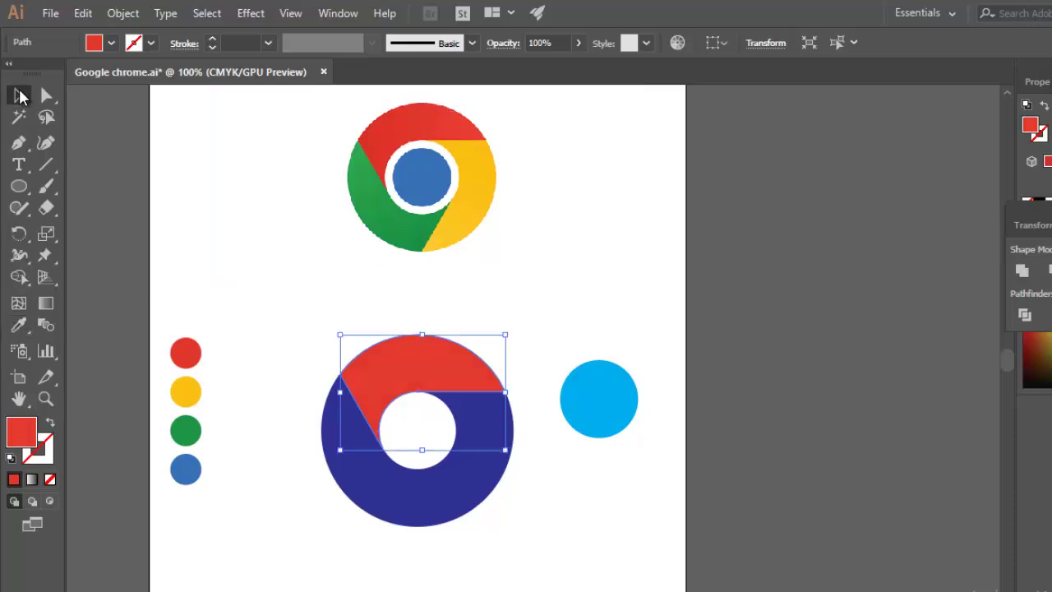
left_click(274, 395)
Colour the left ring segment with the reference's green.
left_click(374, 481)
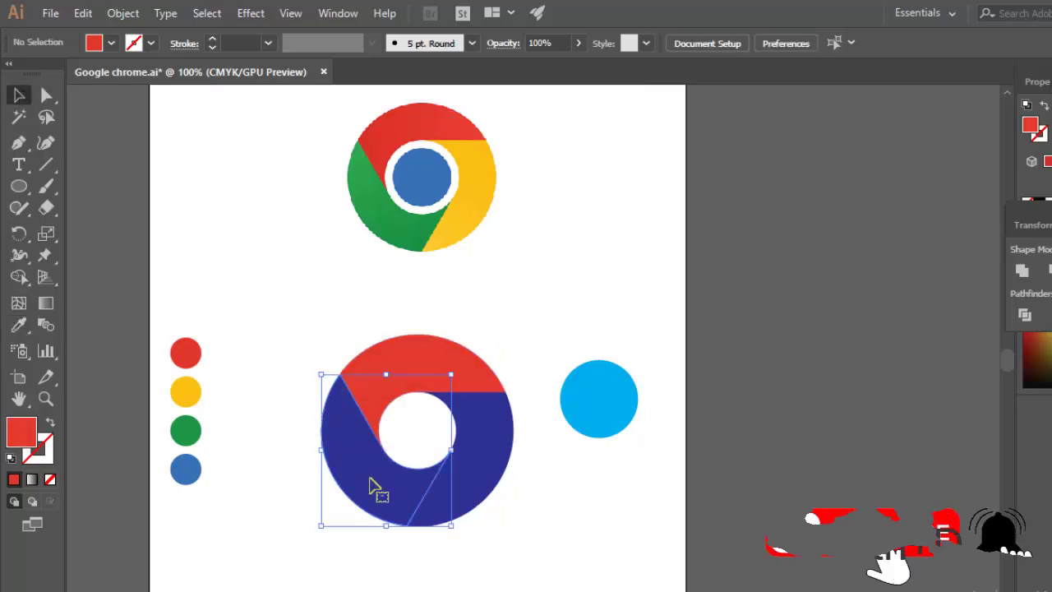
left_click(20, 327)
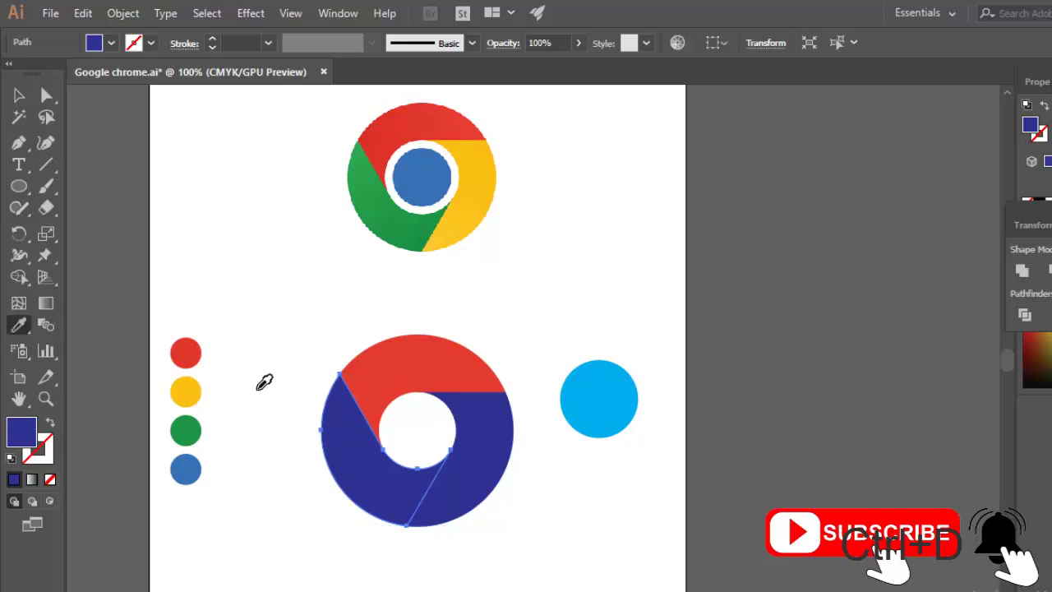
left_click(186, 430)
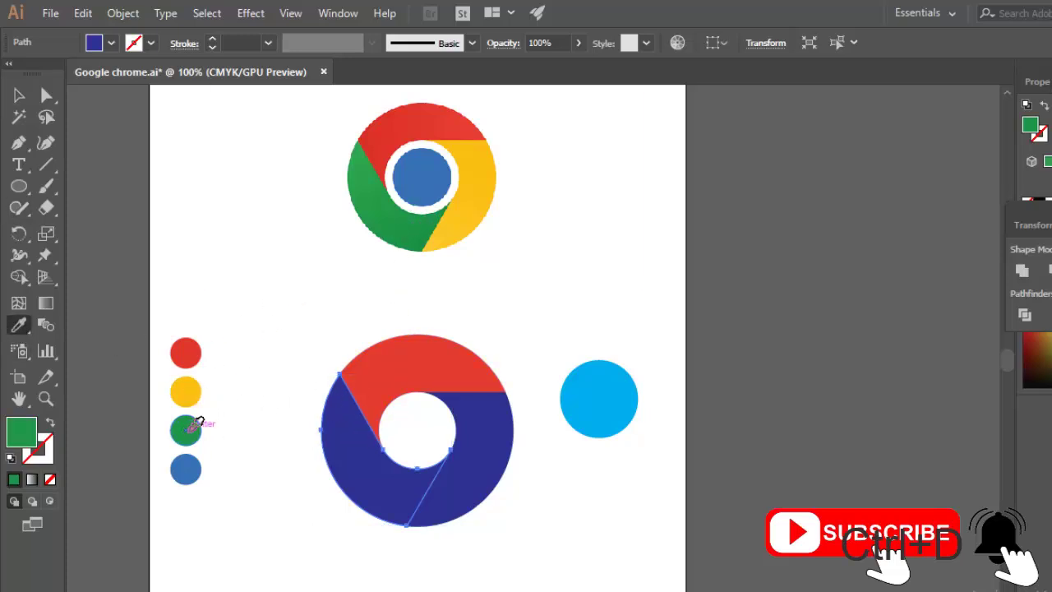
left_click(21, 97)
left_click(258, 275)
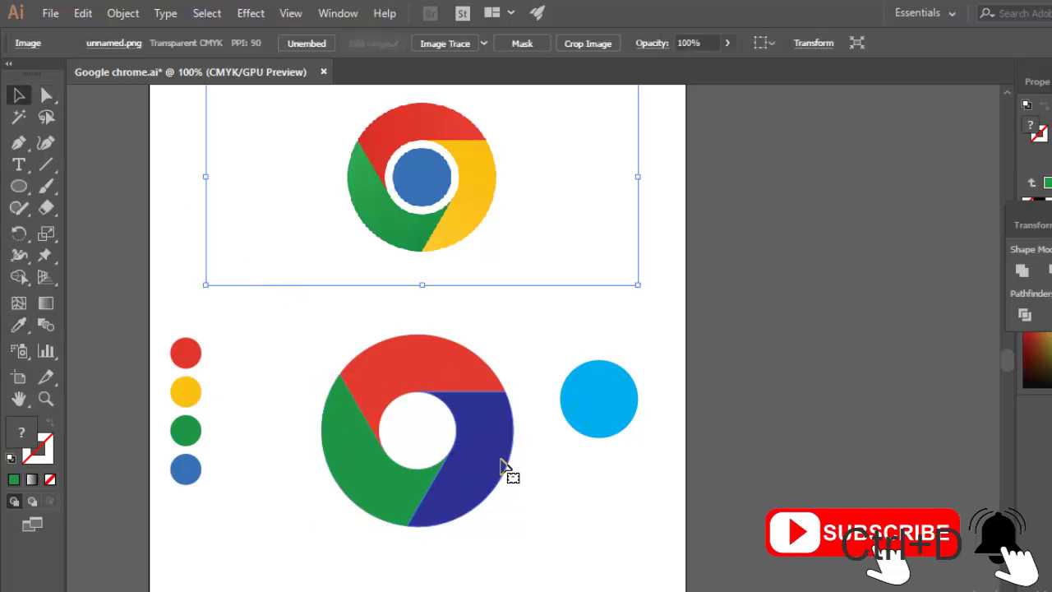
Colour the right ring segment with the logo's yellow.
left_click(505, 467)
left_click(19, 324)
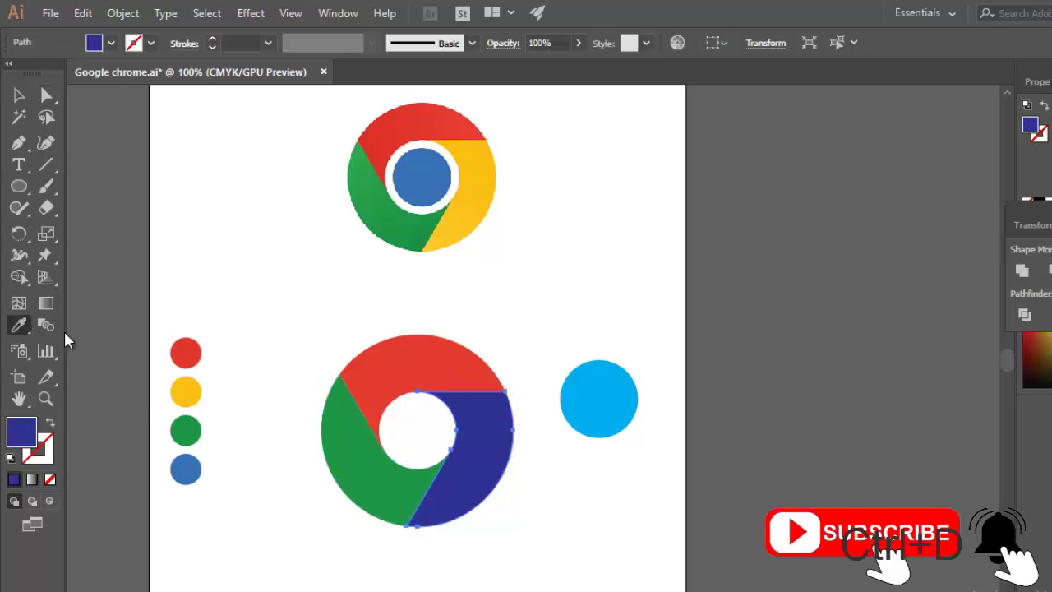
left_click(477, 197)
left_click(19, 95)
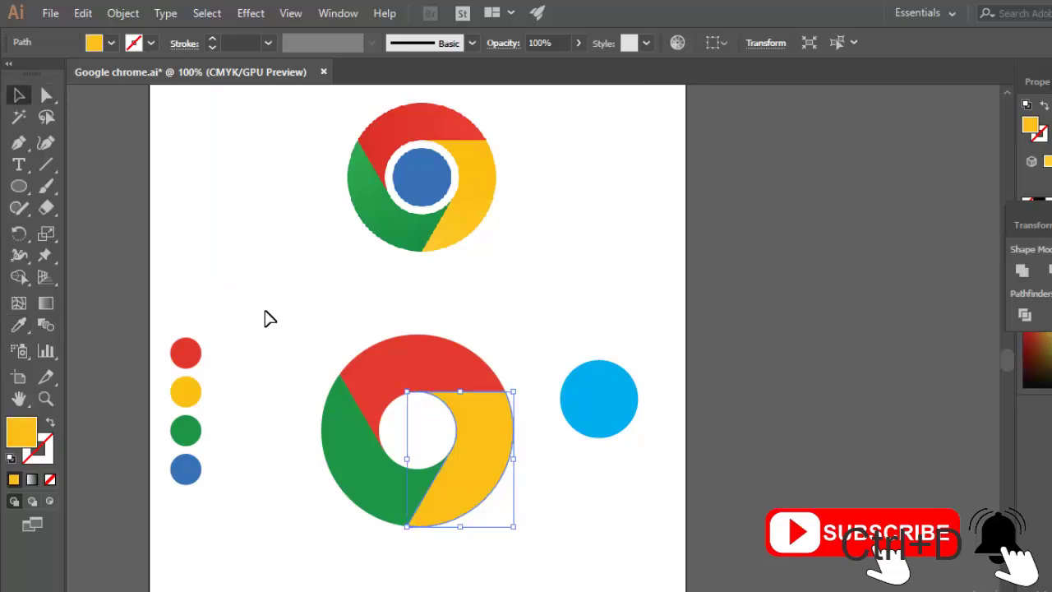
left_click(265, 318)
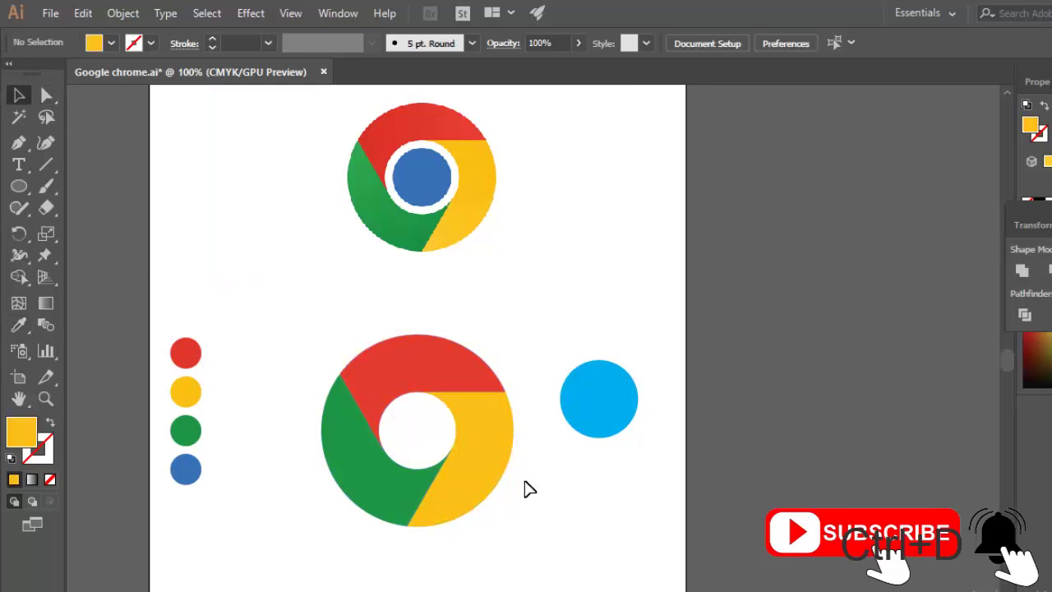
left_click(601, 422)
Move the light blue circle into the ring's centre and eyedrop the logo's blue onto it.
mouse_move(598, 422)
left_mouse_down()
mouse_move(417, 450)
mouse_move(448, 462)
left_mouse_up()
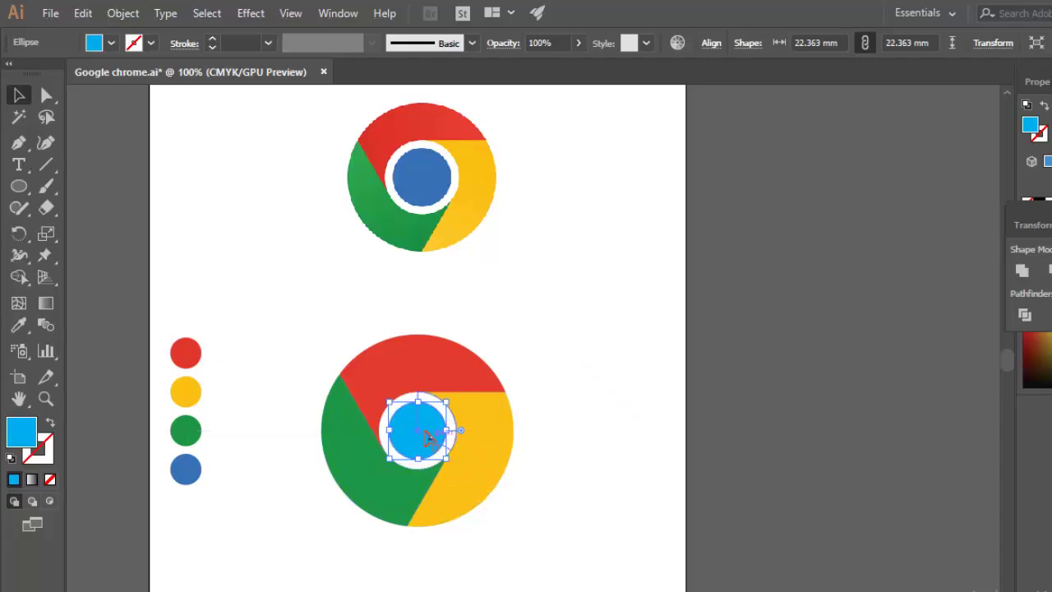
left_click(18, 325)
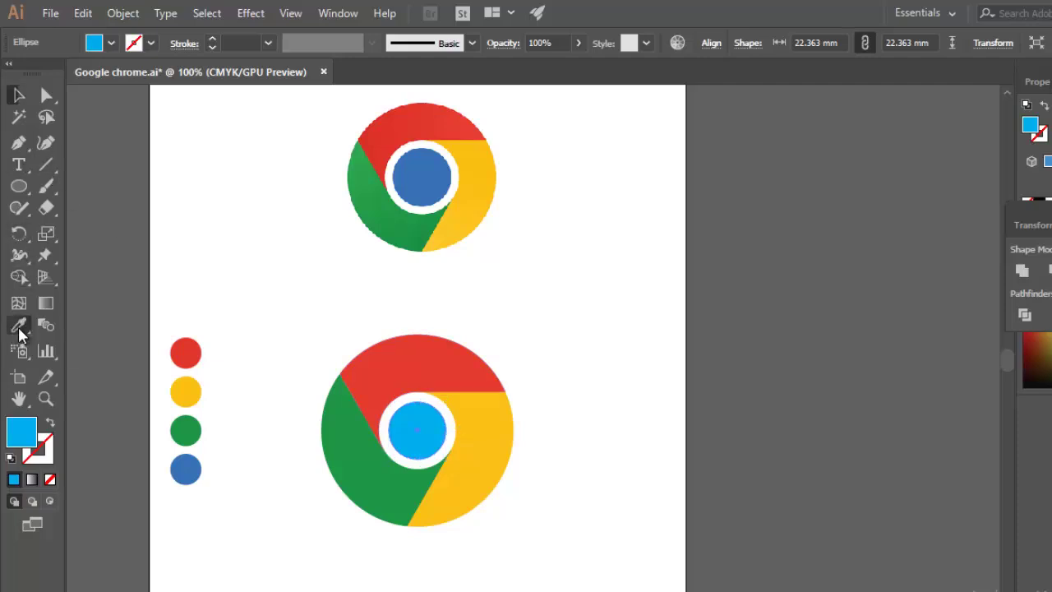
left_click(426, 166)
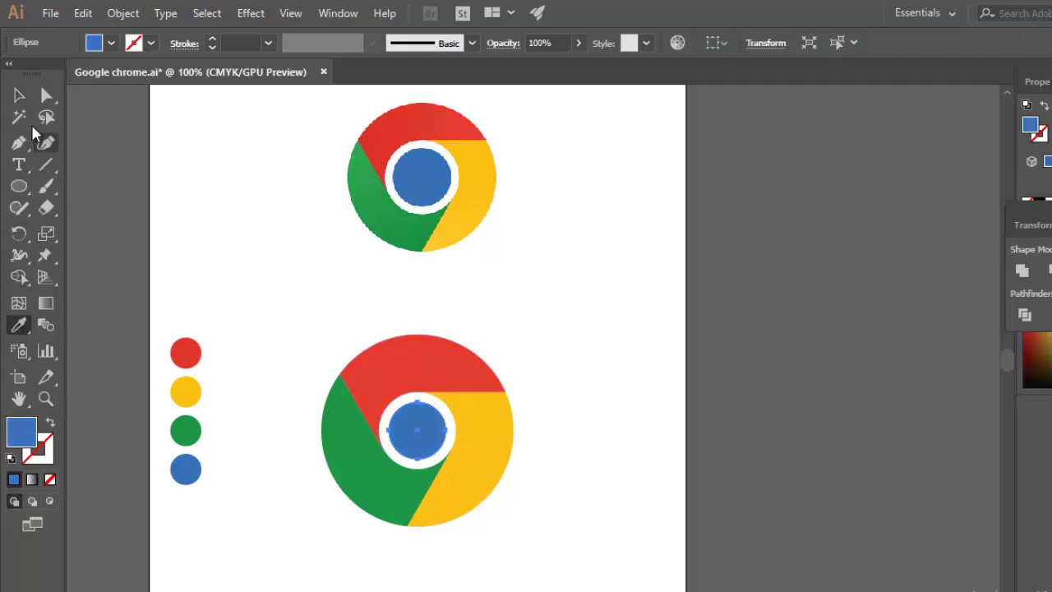
left_click(19, 95)
left_click(645, 401)
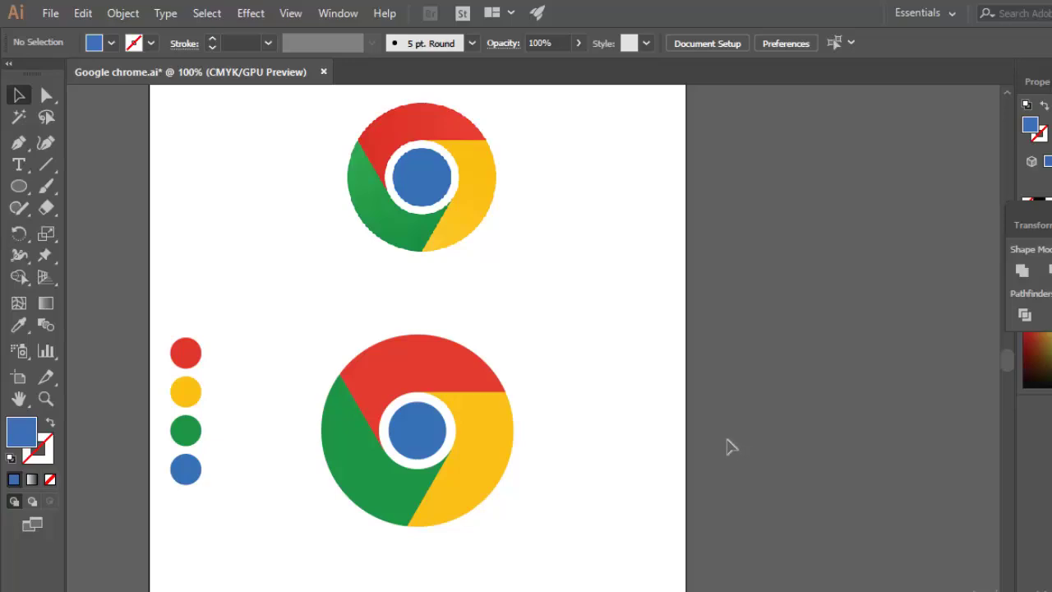